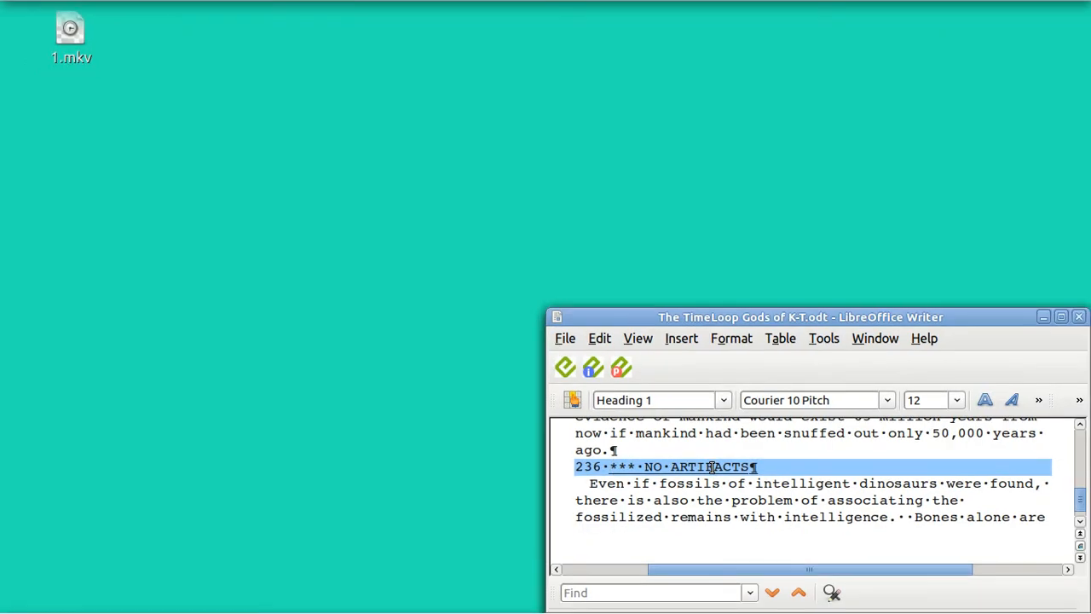
# Step: Use the Navigator to jump to heading 241 *** THE NEW KID ON THE BLOCK and place the cursor there
pyautogui.press('F5')
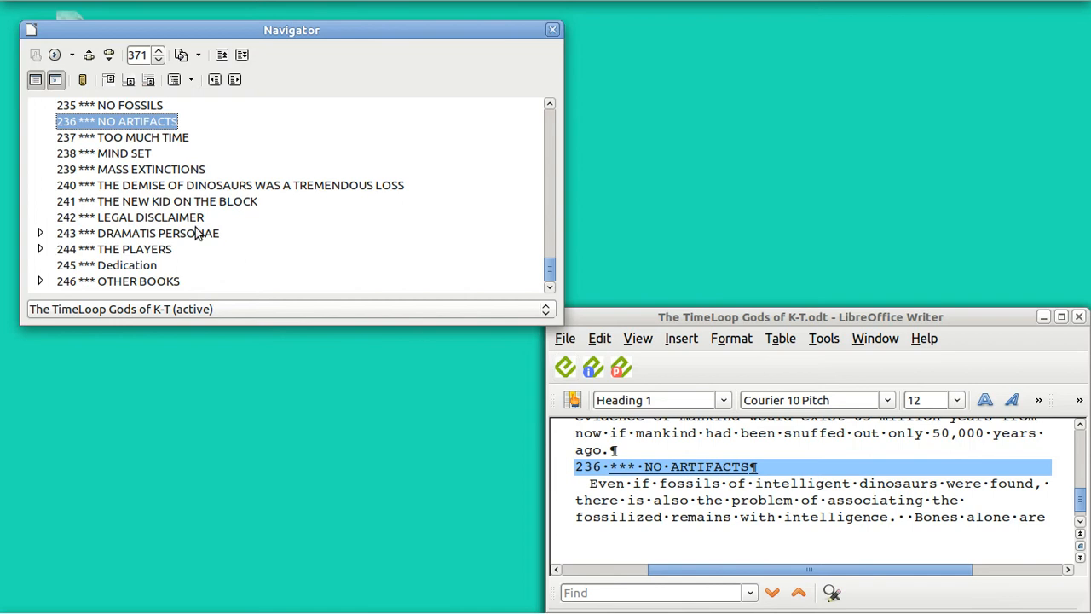
pyautogui.click(72, 202)
pyautogui.doubleClick(73, 200)
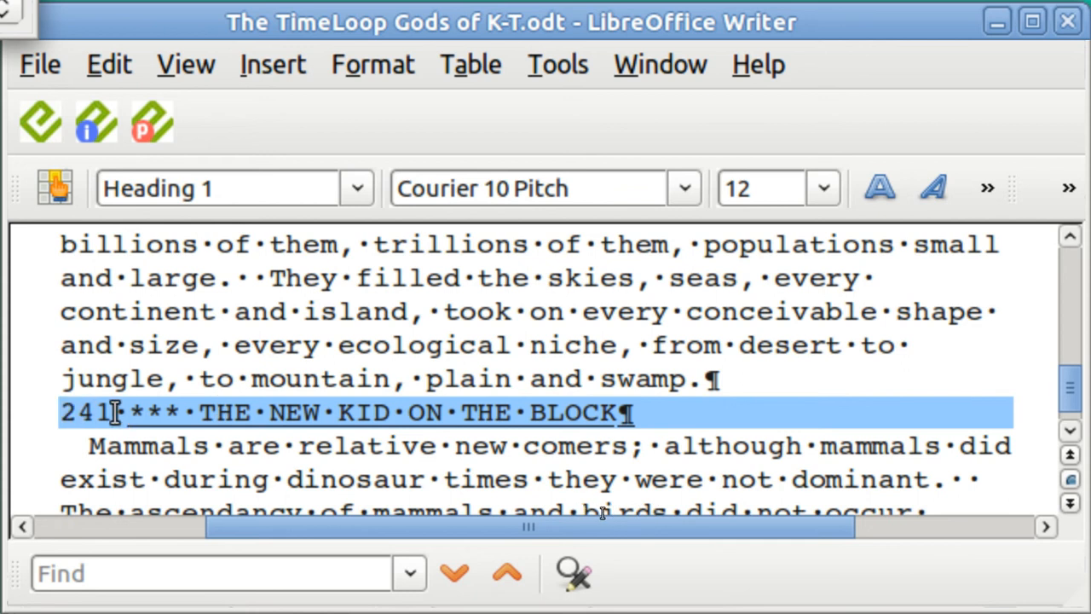
pyautogui.click(194, 413)
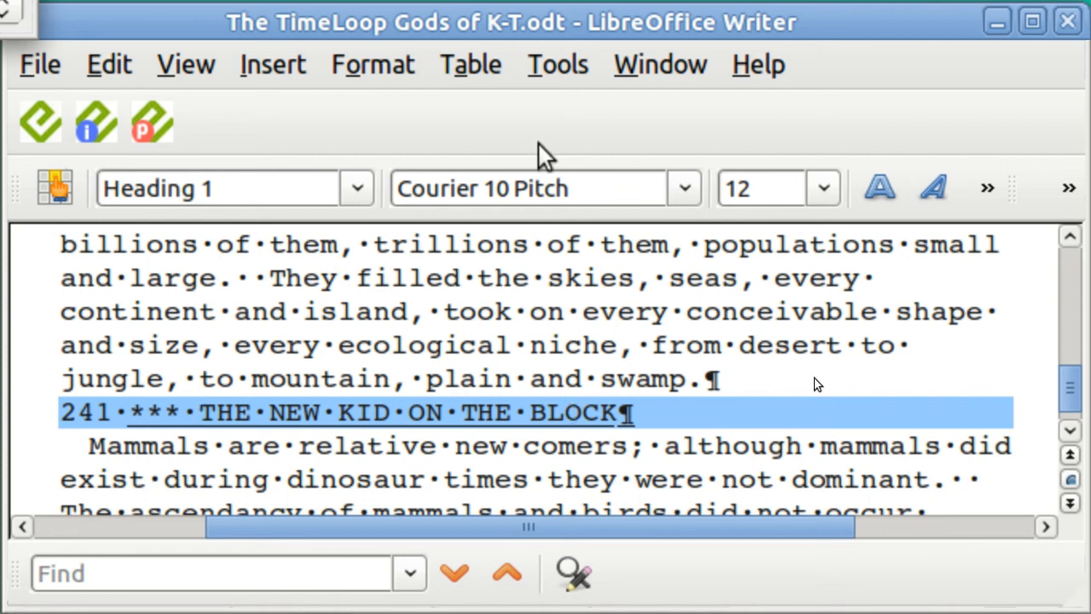
pyautogui.click(552, 69)
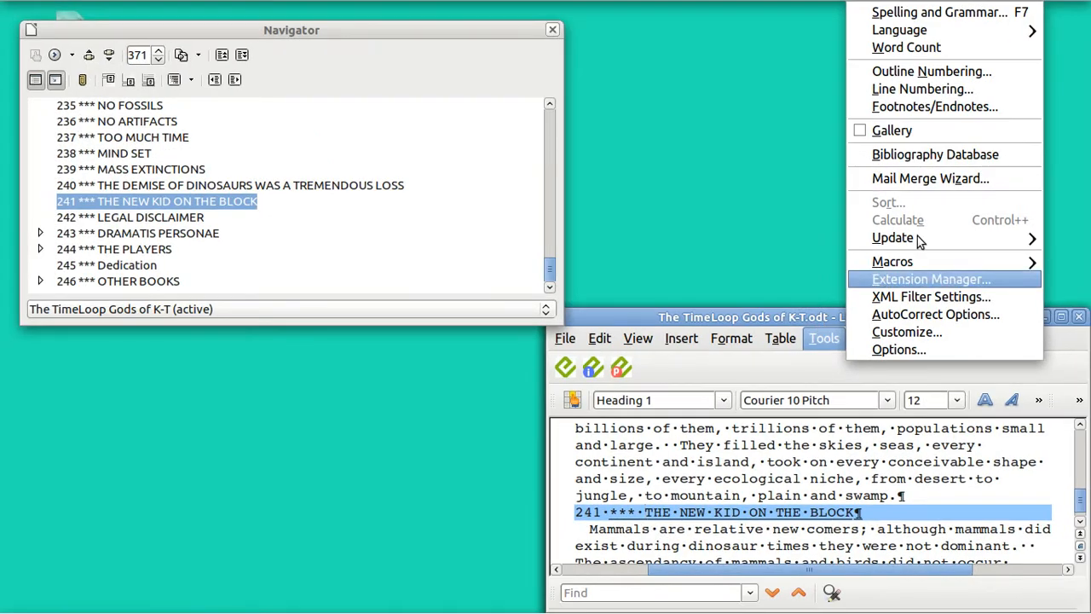
# Step: Review the Heading 1 outline numbering, then close Outline Numbering and the Navigator
pyautogui.click(913, 72)
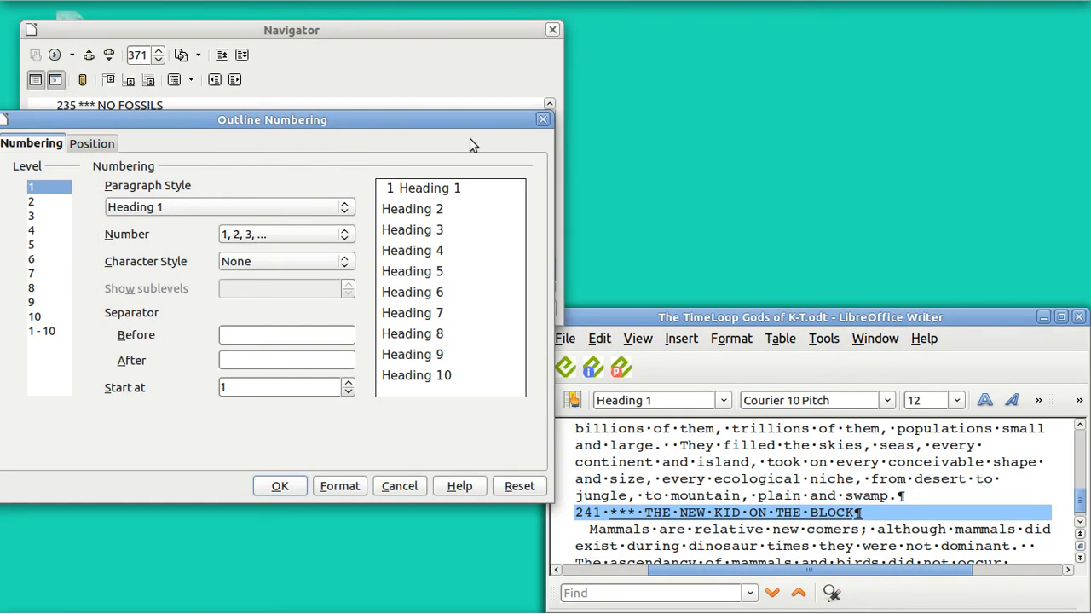
pyautogui.click(542, 122)
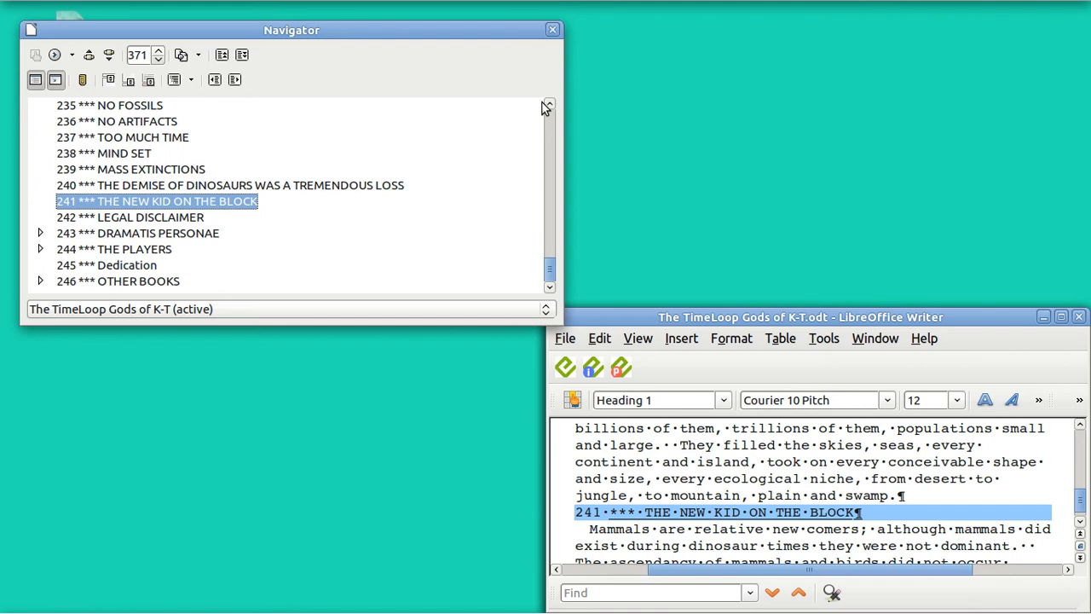
pyautogui.click(552, 31)
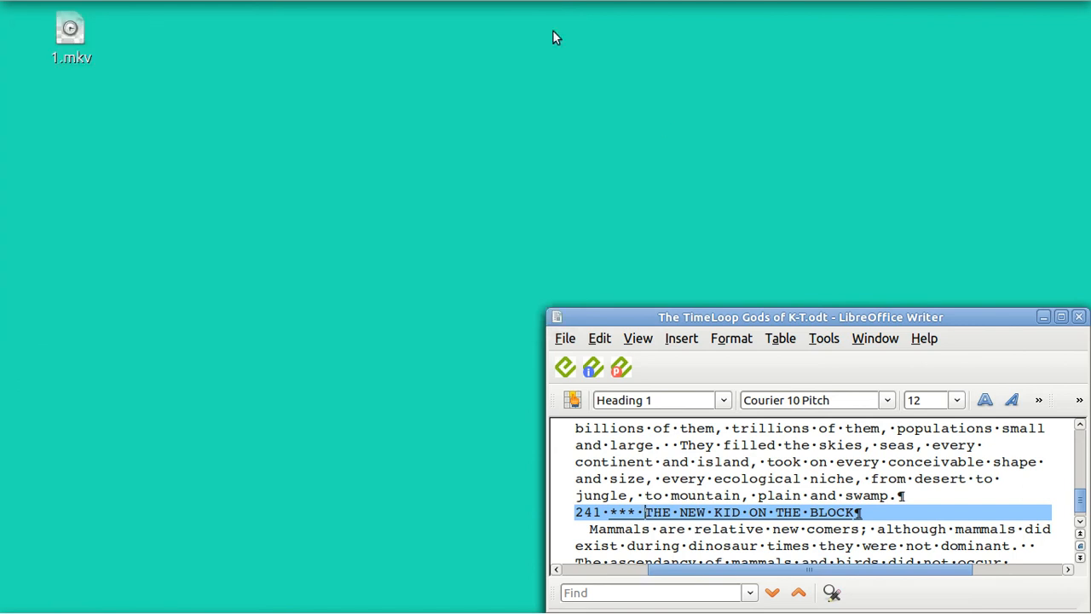
# Step: Minimize Writer, collapse index entries 243 and 244 in the PDF, then close the PDF
pyautogui.click(1044, 318)
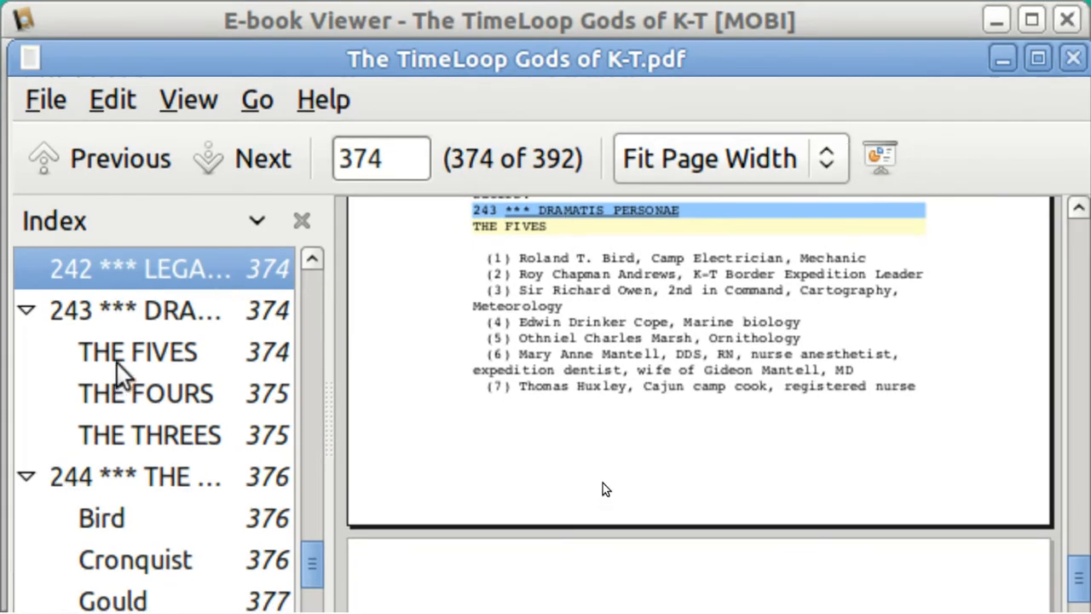
pyautogui.click(72, 318)
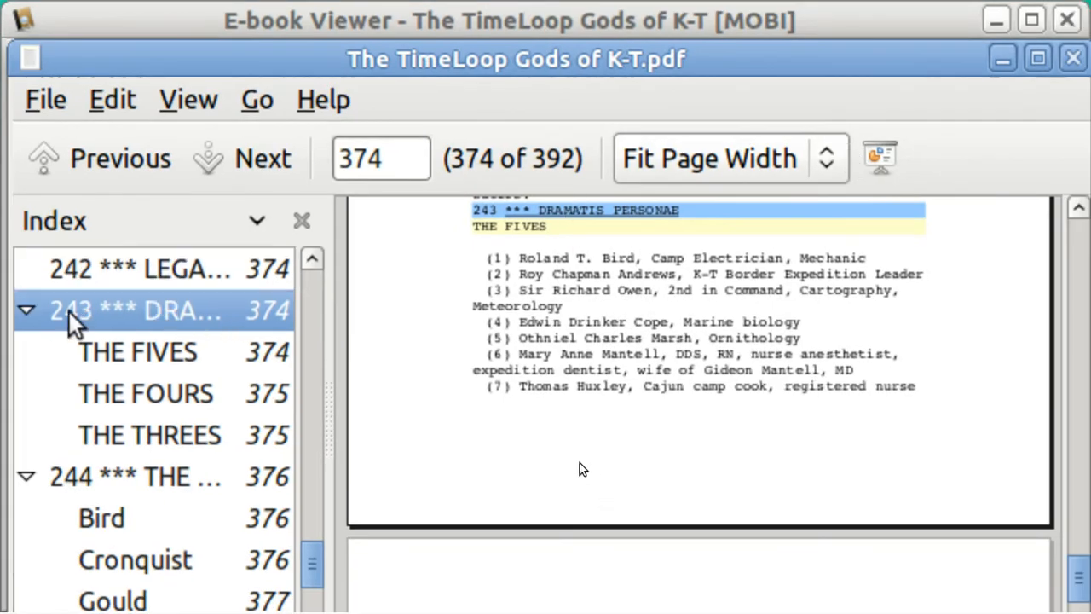
pyautogui.doubleClick(68, 310)
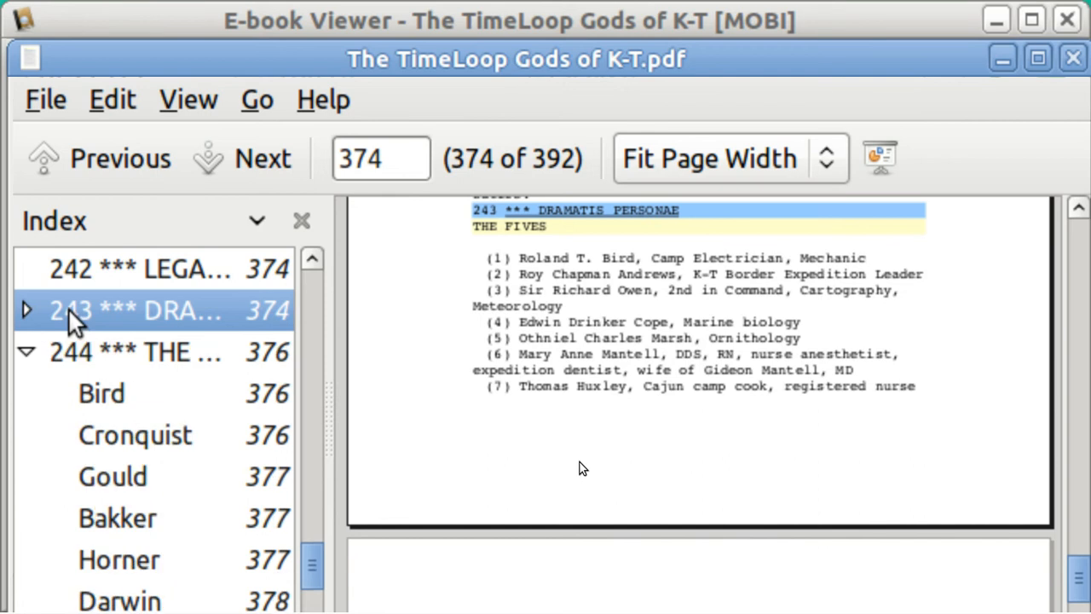
pyautogui.doubleClick(91, 349)
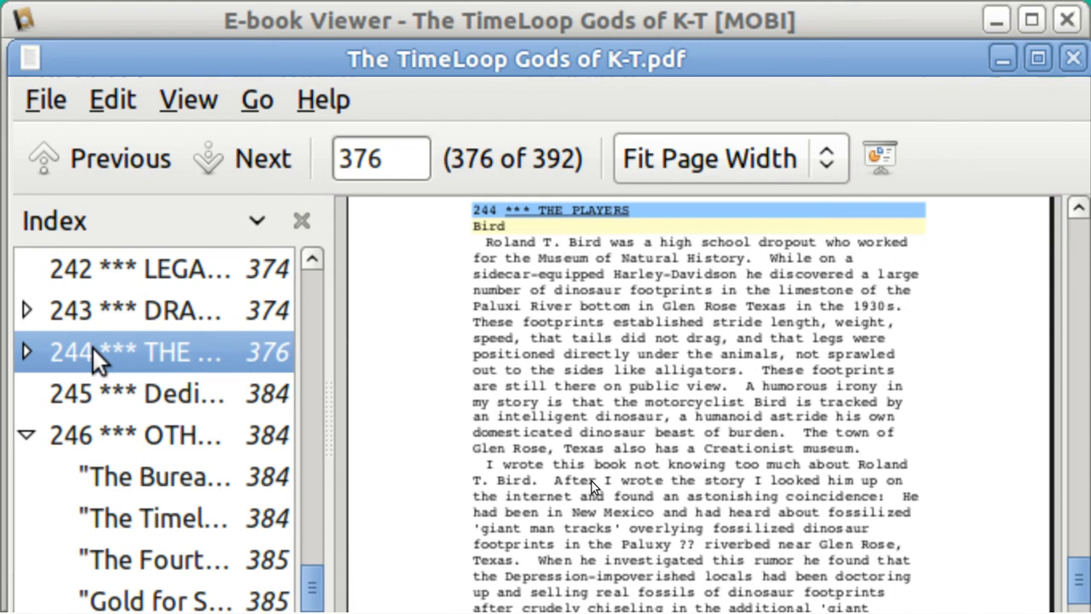
pyautogui.click(1074, 64)
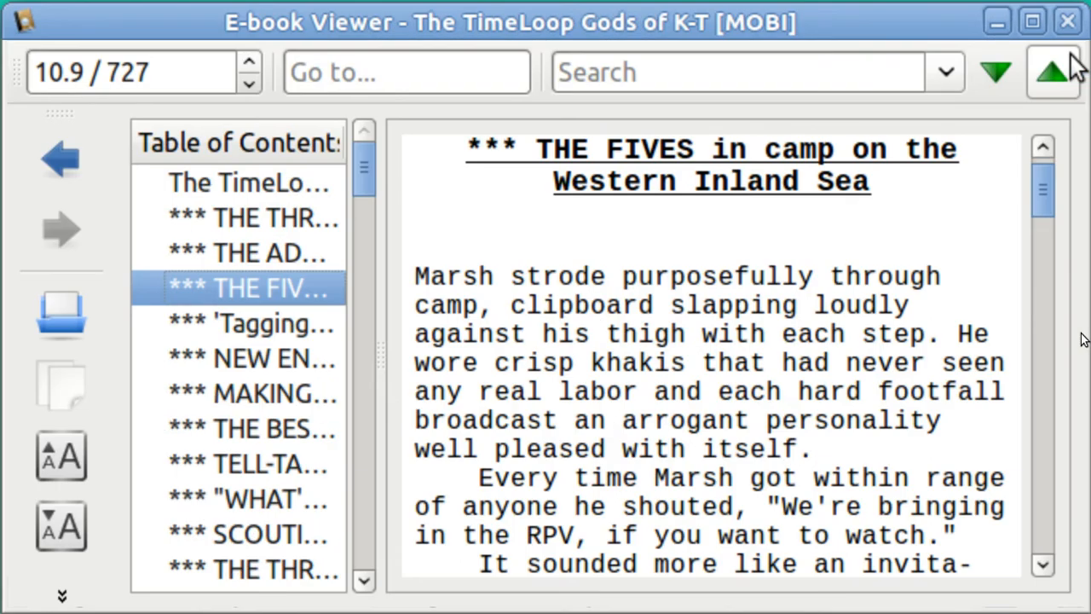
# Step: Browse contents entries 'Tagging' the species, NEW ENVIRONMENT: NEW PERSONALITY, chapter 7 and chapter 2
pyautogui.click(246, 331)
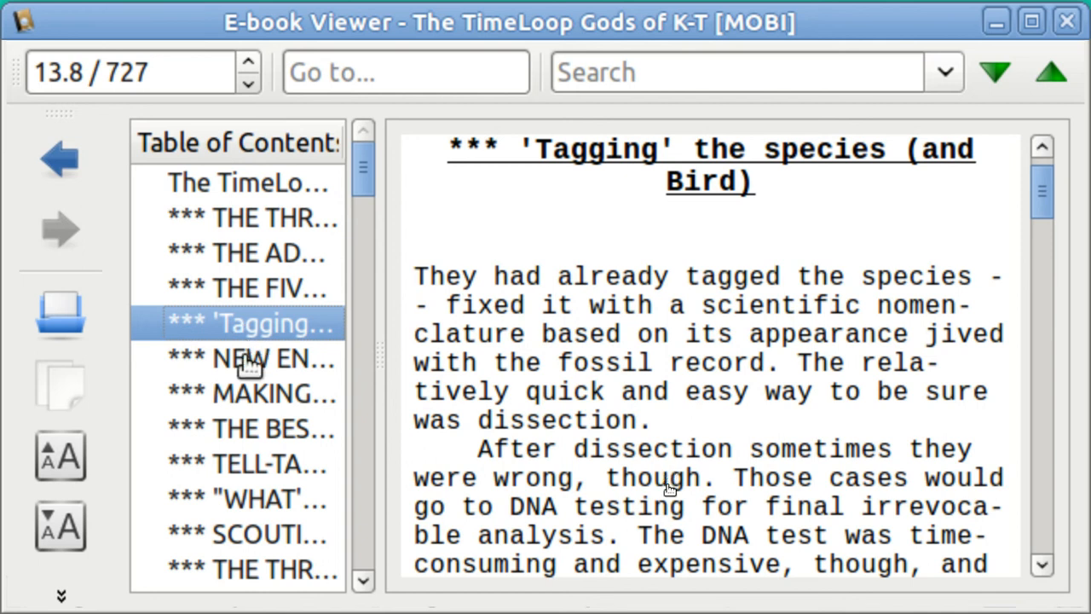
pyautogui.click(248, 363)
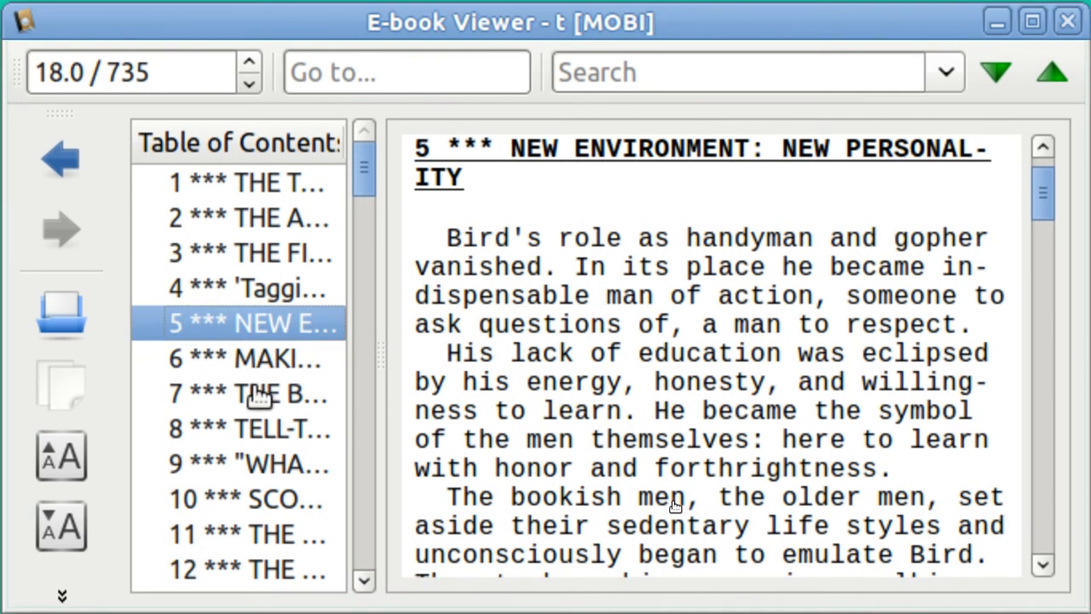
pyautogui.click(260, 394)
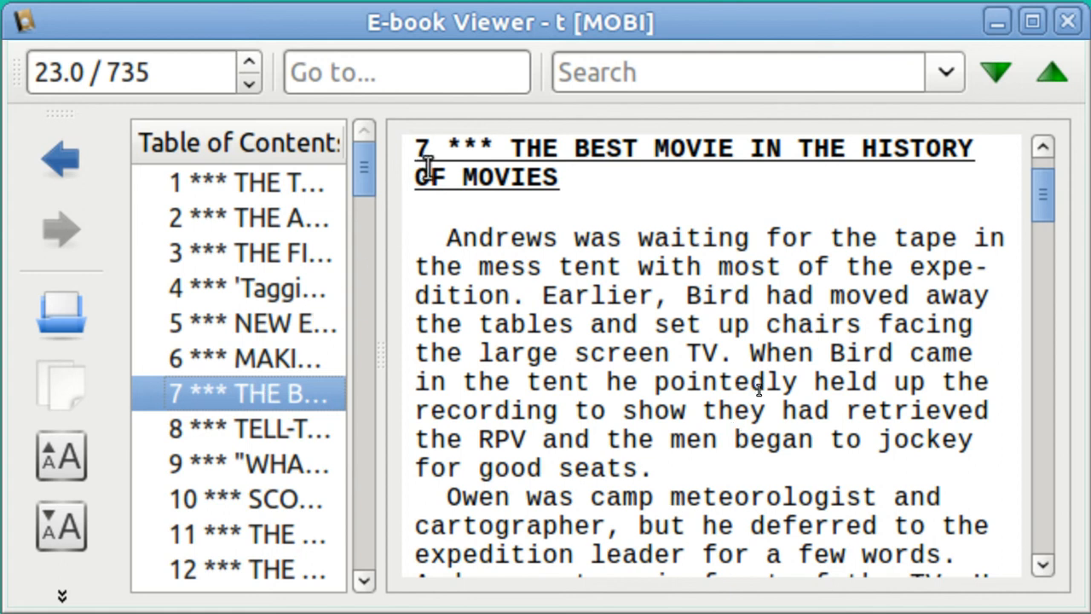
pyautogui.click(190, 223)
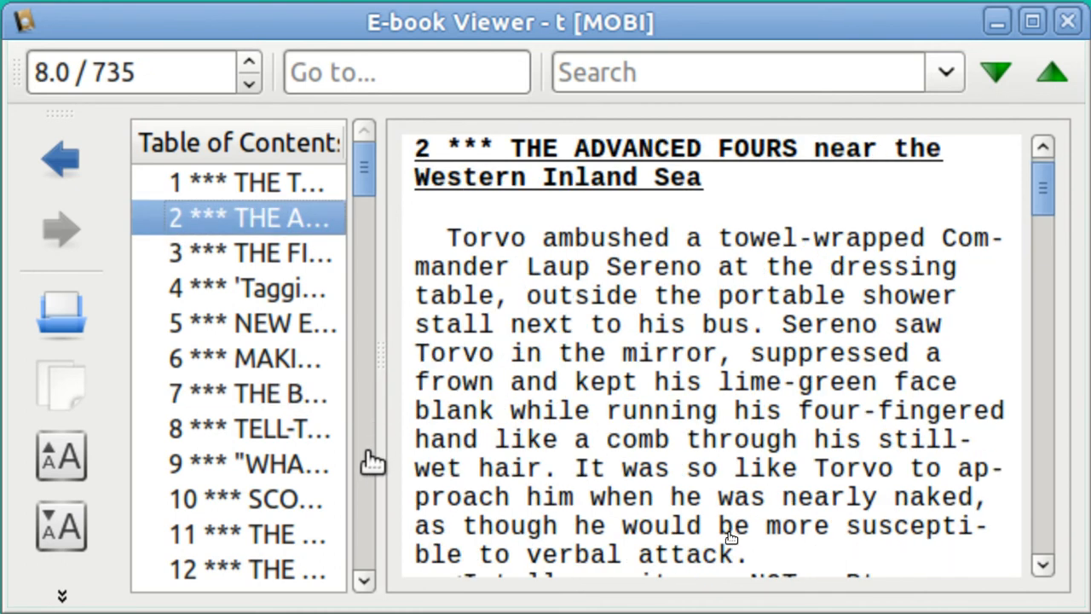
# Step: Scroll the contents down to 243 *** DRAMATIS PERSONAE, jump there, and minimize the viewer
pyautogui.scroll(-20, 373, 461)
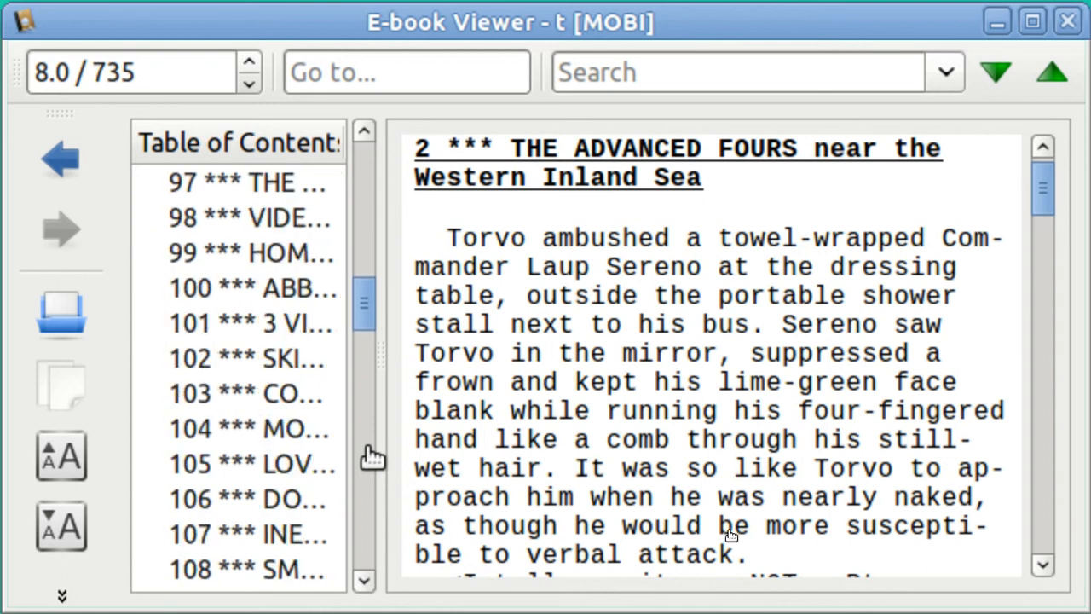
pyautogui.scroll(-4, 367, 457)
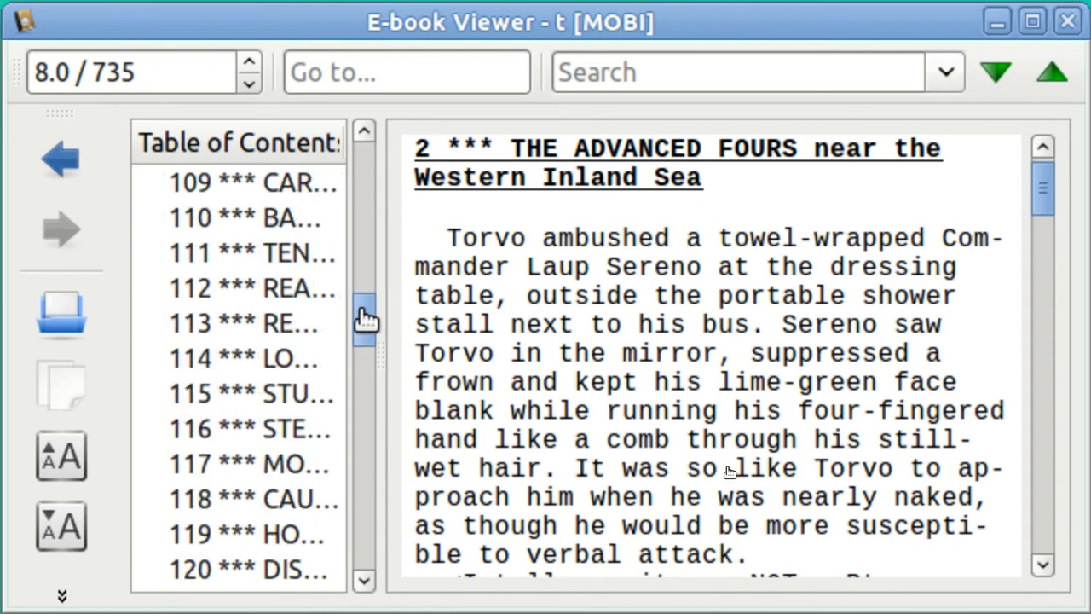
pyautogui.moveTo(365, 319); pyautogui.dragTo(370, 499)
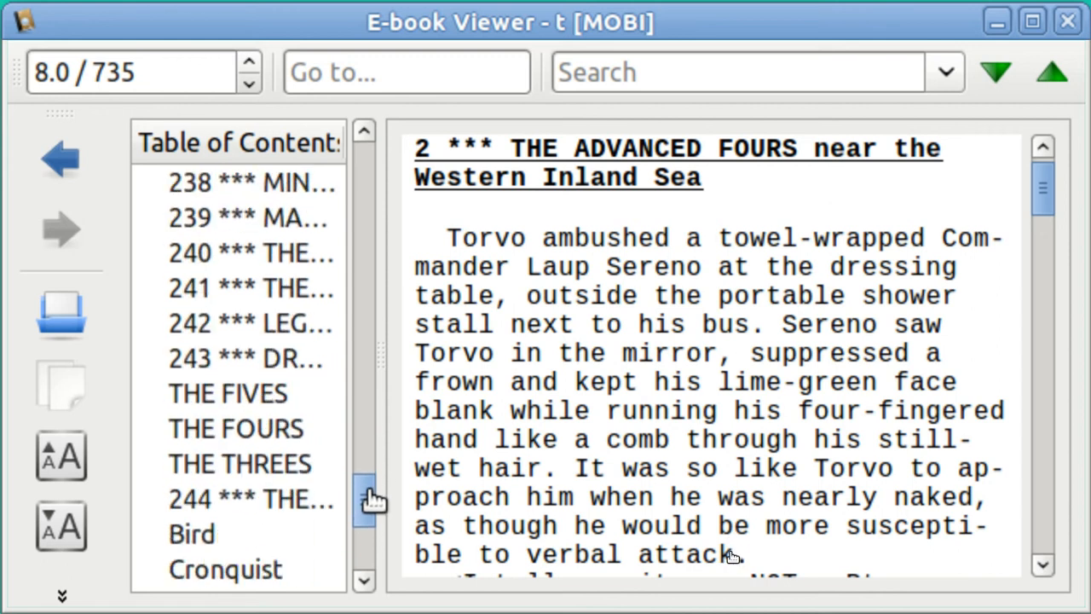
pyautogui.click(204, 365)
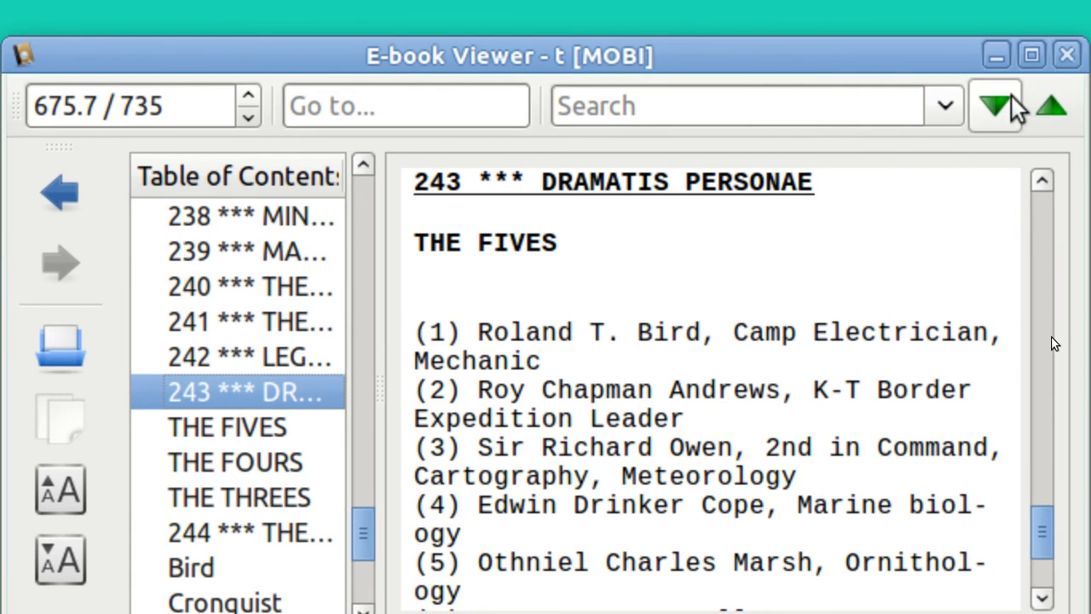
pyautogui.click(995, 56)
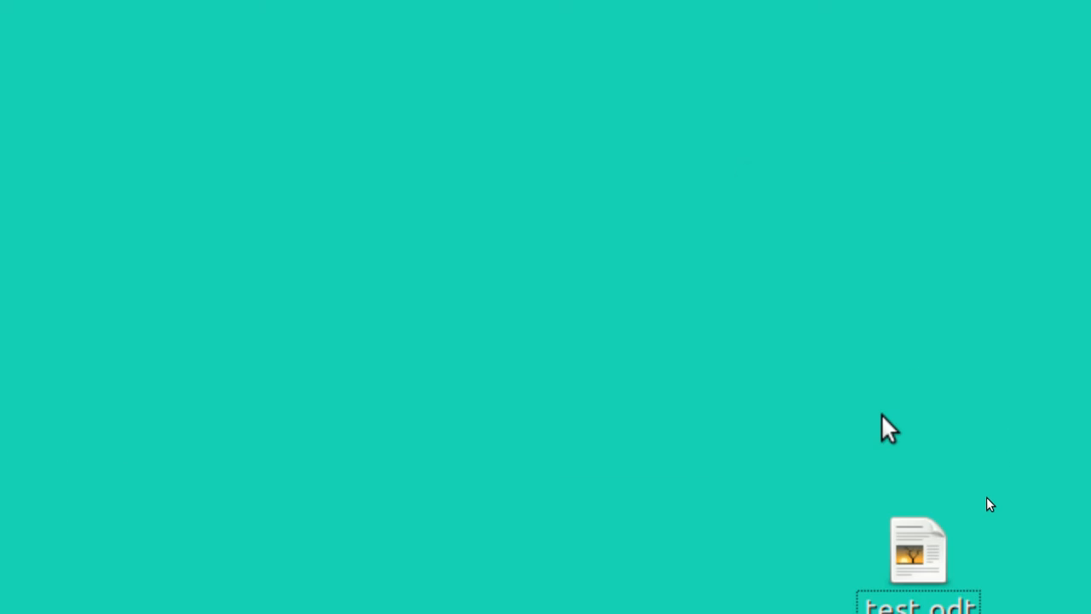
# Step: Switch to test.odt and confirm the chapter, sub chapter and sub sub chapter lines use Heading 1, 2, 3
pyautogui.hotkey('ctrl', 'alt', 'Right')
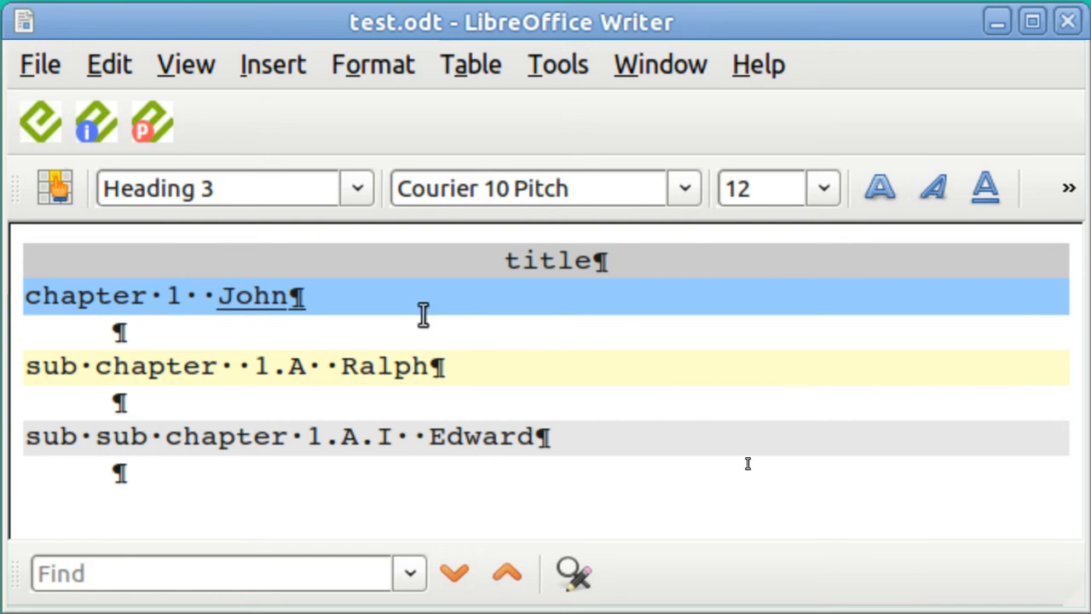
pyautogui.click(378, 307)
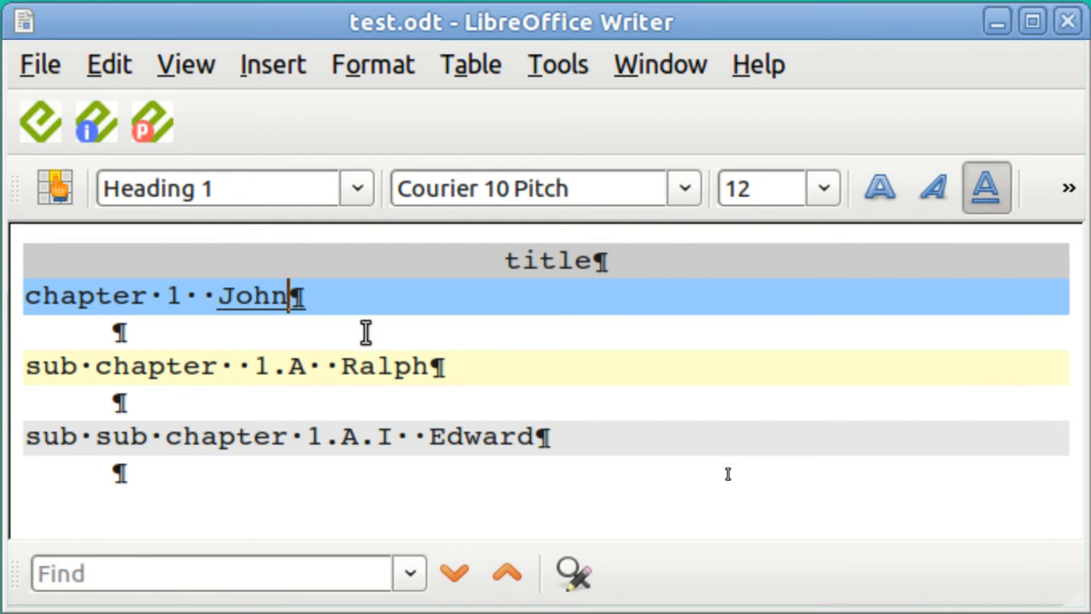
pyautogui.click(368, 332)
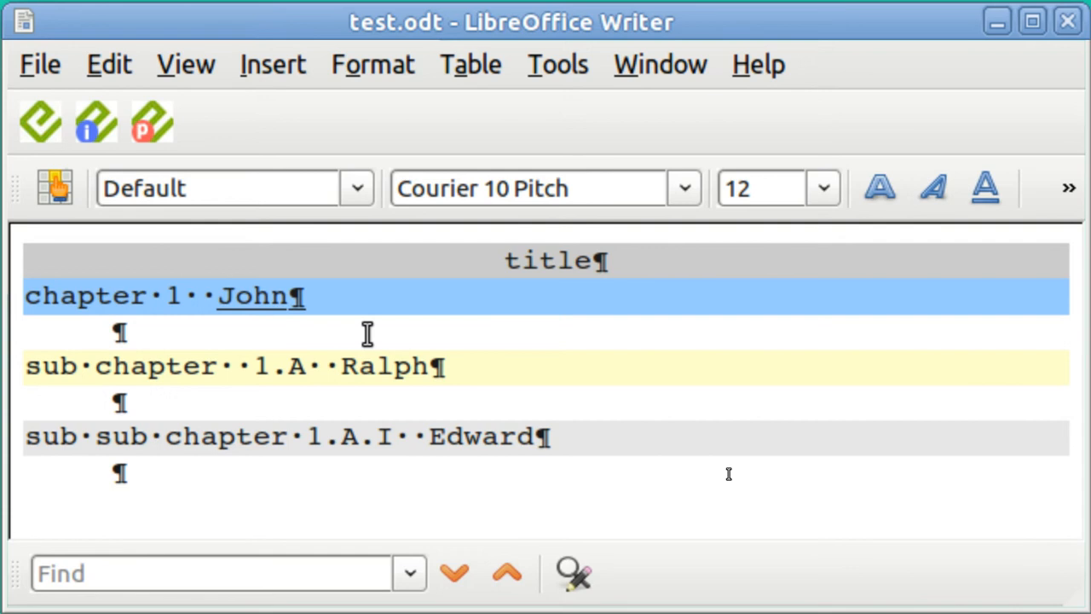
pyautogui.click(370, 368)
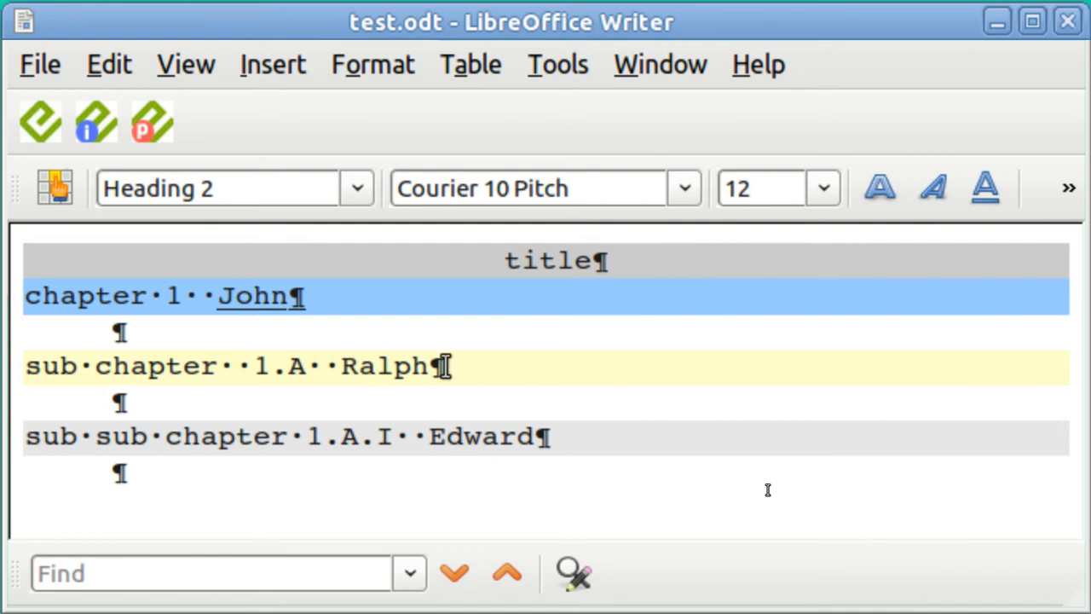
pyautogui.click(423, 443)
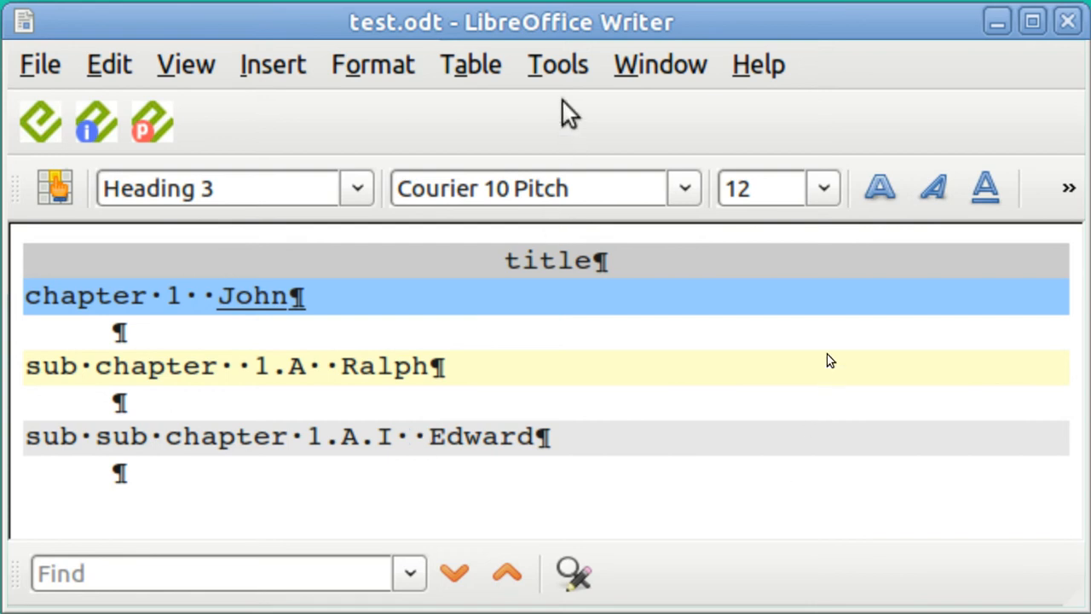
pyautogui.click(565, 77)
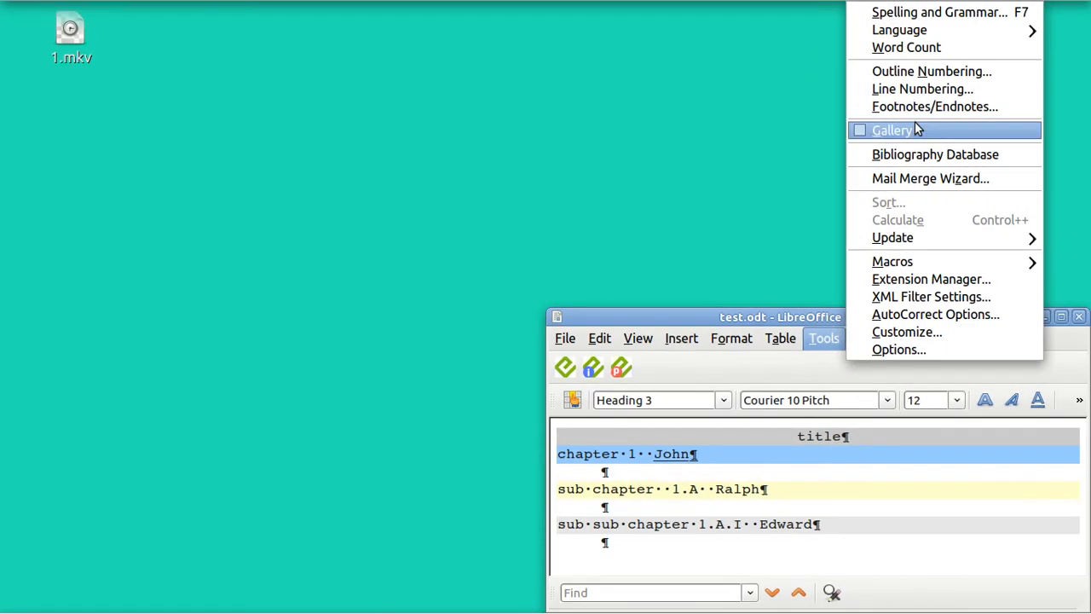
# Step: Set the level 1 outline number format to 1, 2, 3 after trying capital letters and none
pyautogui.click(924, 75)
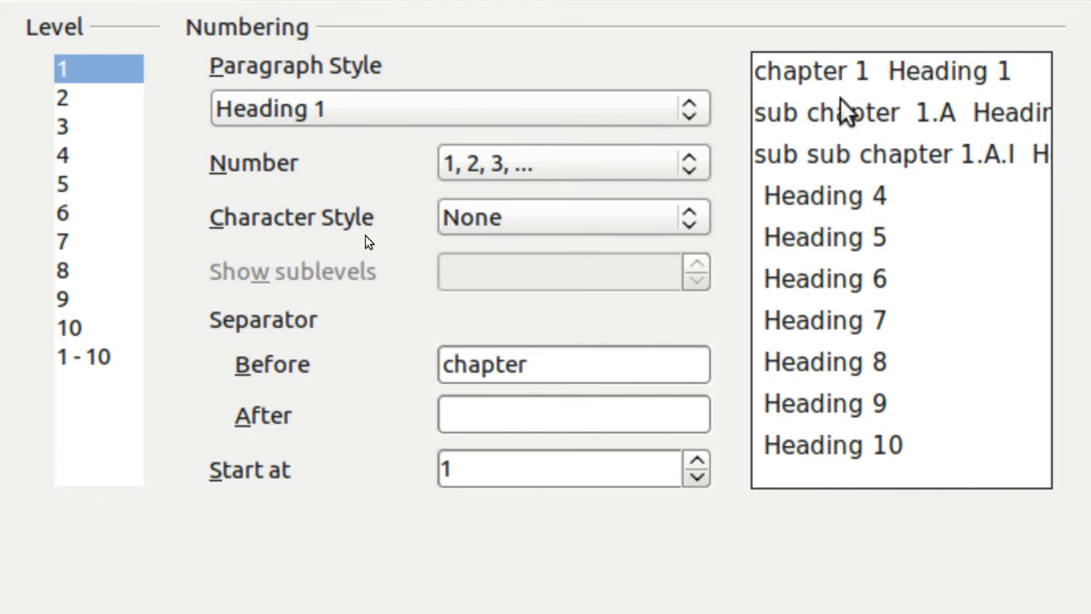
pyautogui.click(689, 170)
pyautogui.click(689, 171)
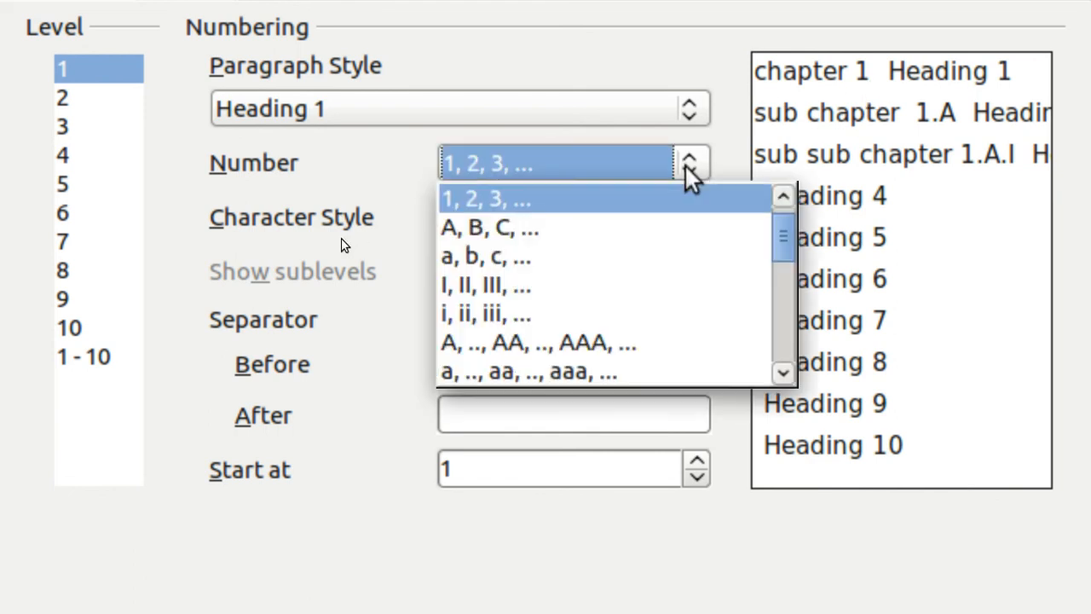
pyautogui.click(655, 236)
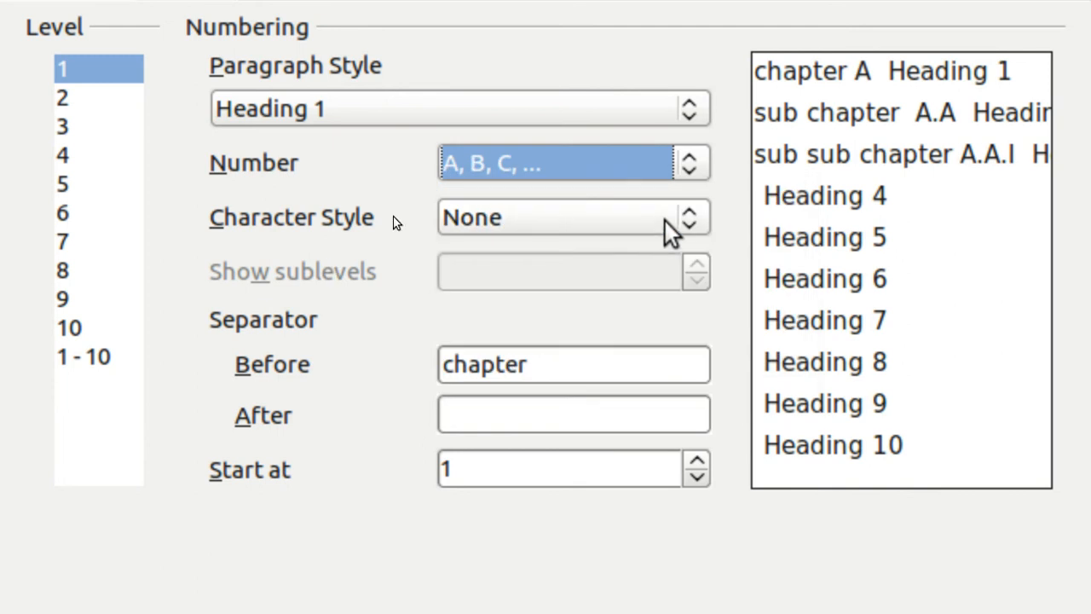
pyautogui.click(691, 167)
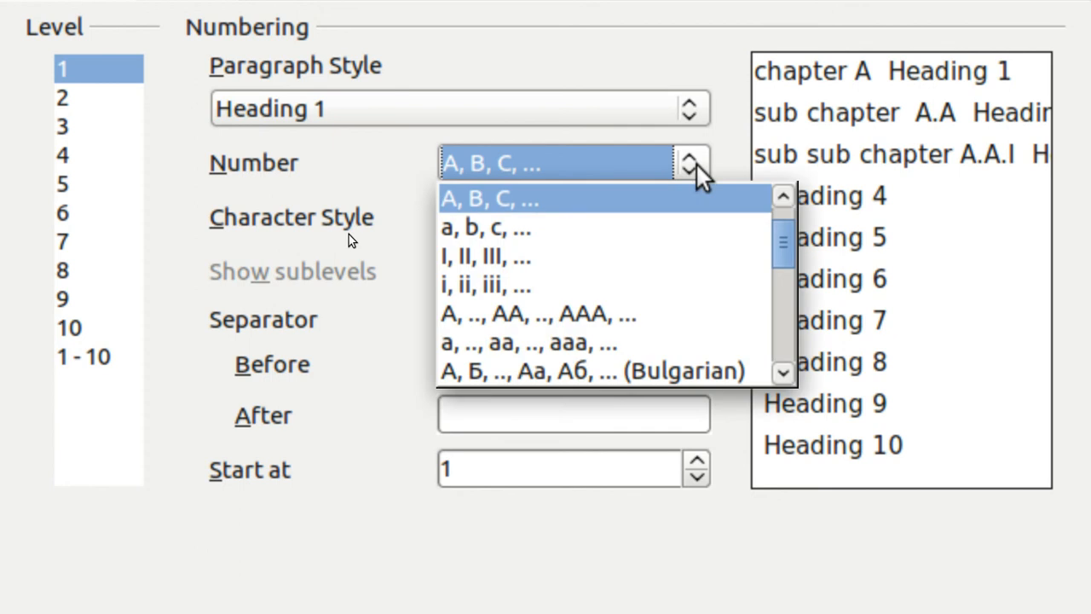
pyautogui.click(781, 196)
pyautogui.click(783, 198)
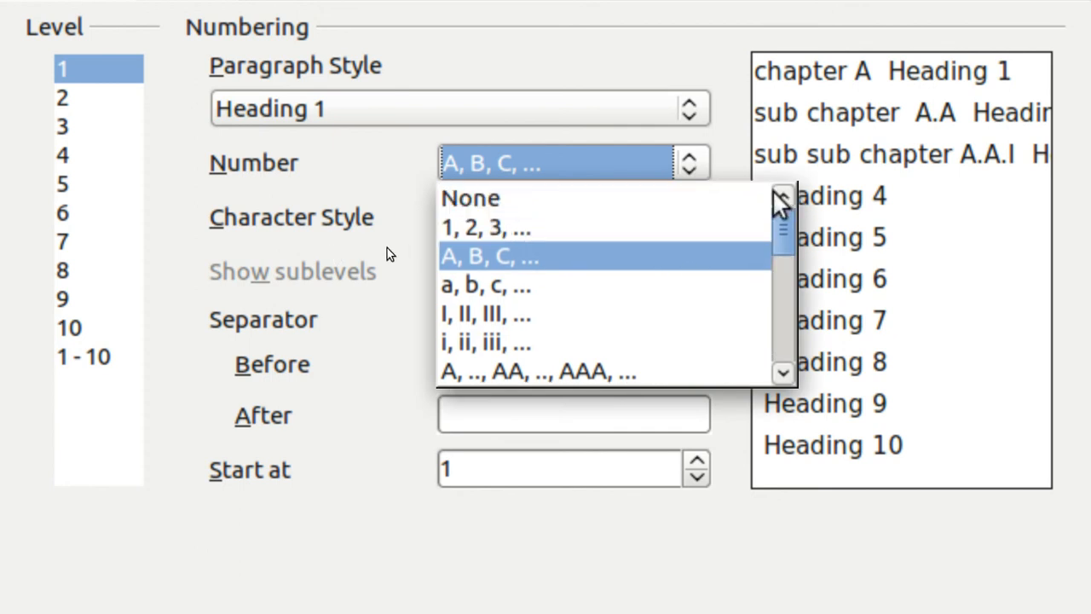
pyautogui.click(473, 199)
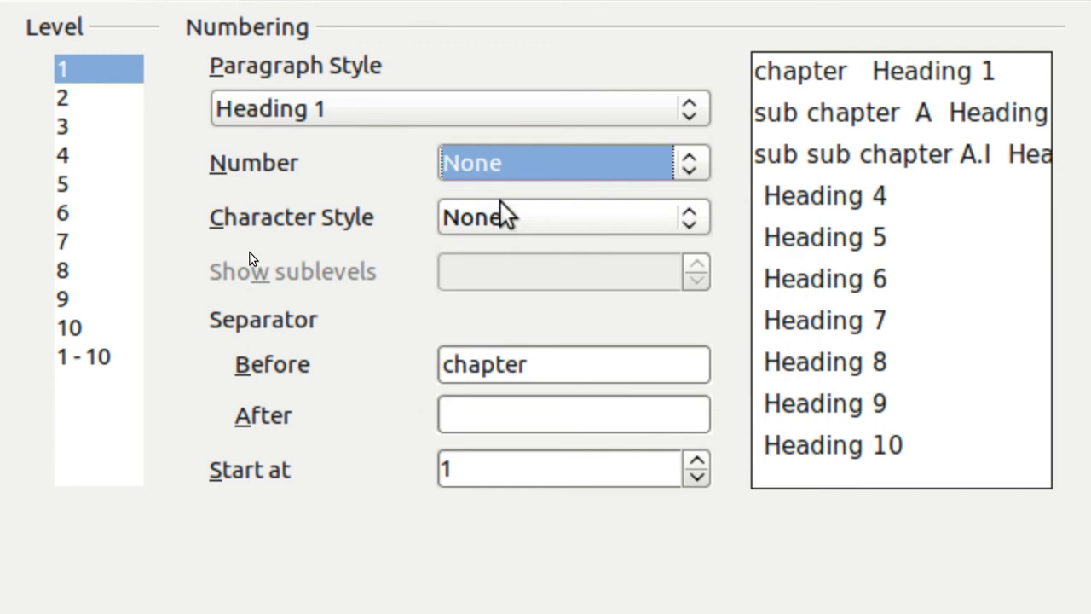
pyautogui.click(689, 166)
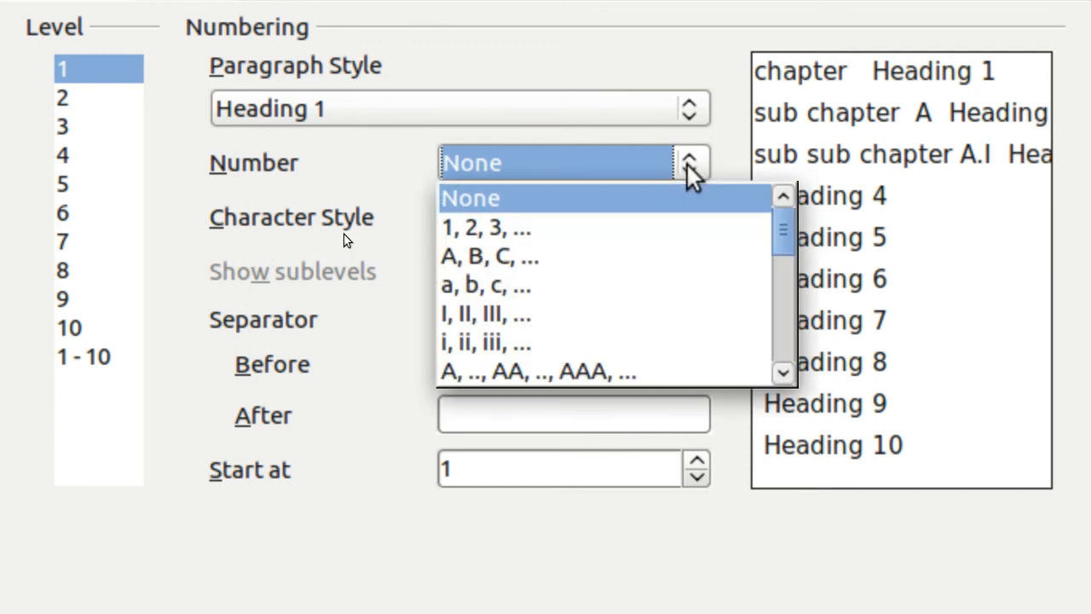
pyautogui.click(645, 224)
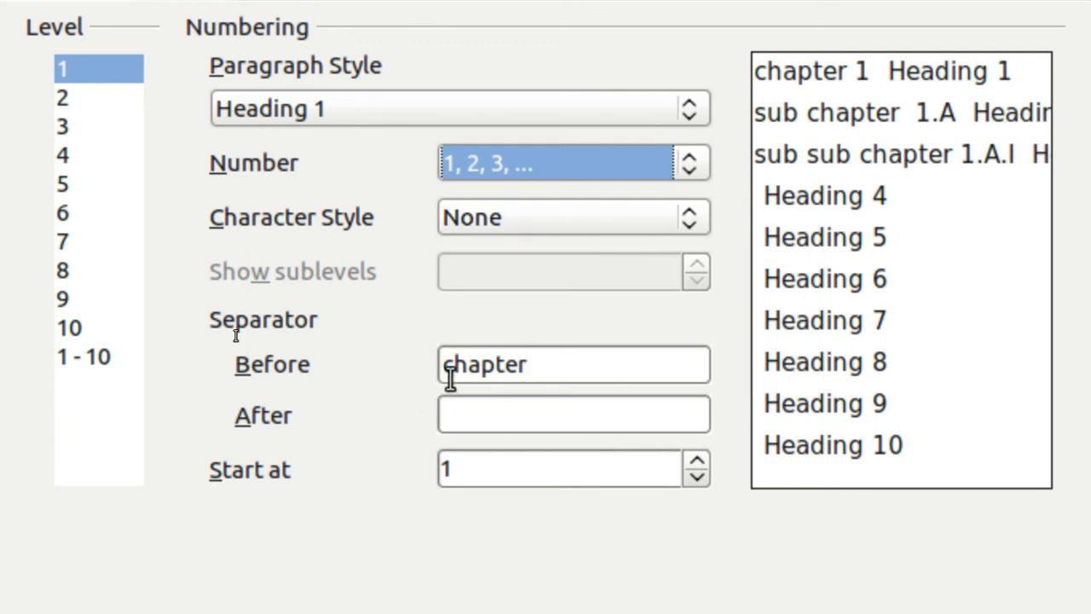
# Step: Make the level 1 Before text 'chapter' with single spacing and clear the After field
pyautogui.click(532, 364)
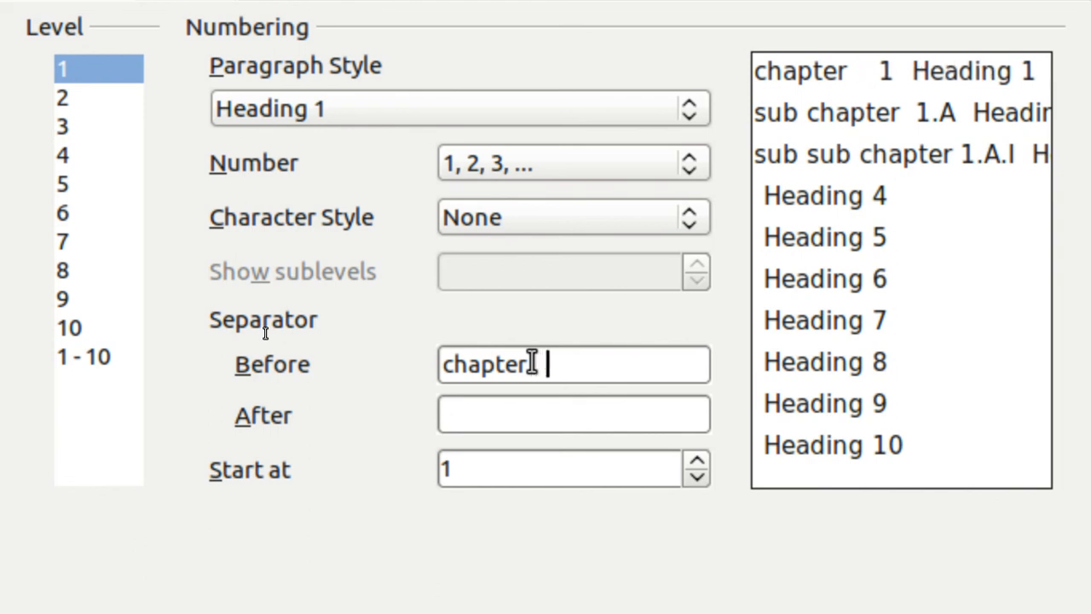
pyautogui.press('BackSpace')
pyautogui.press('BackSpace')
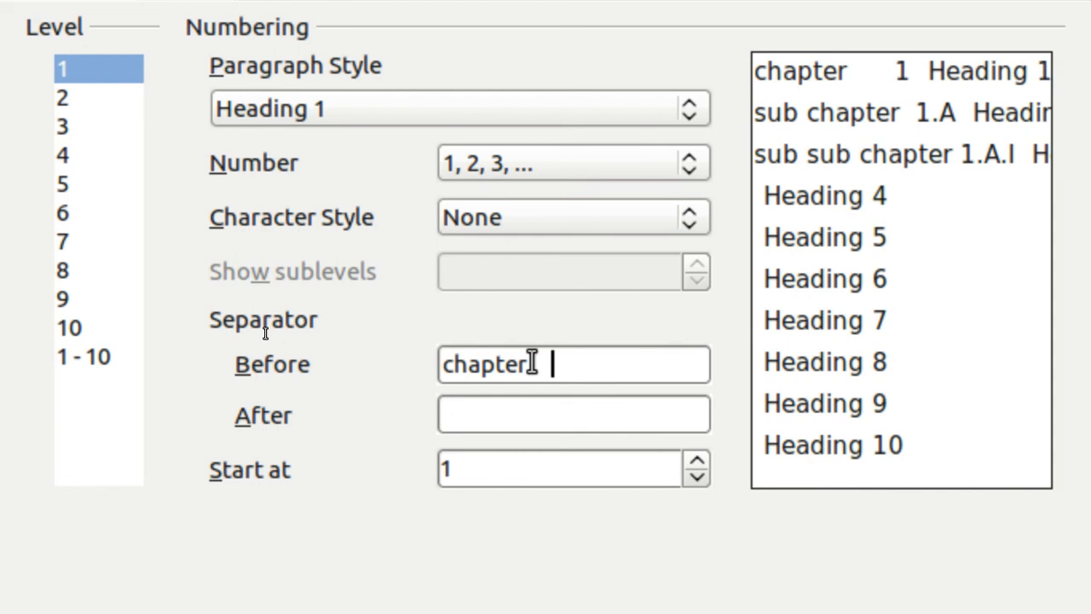
pyautogui.press('BackSpace')
pyautogui.press('BackSpace')
pyautogui.press('BackSpace')
pyautogui.press('BackSpace')
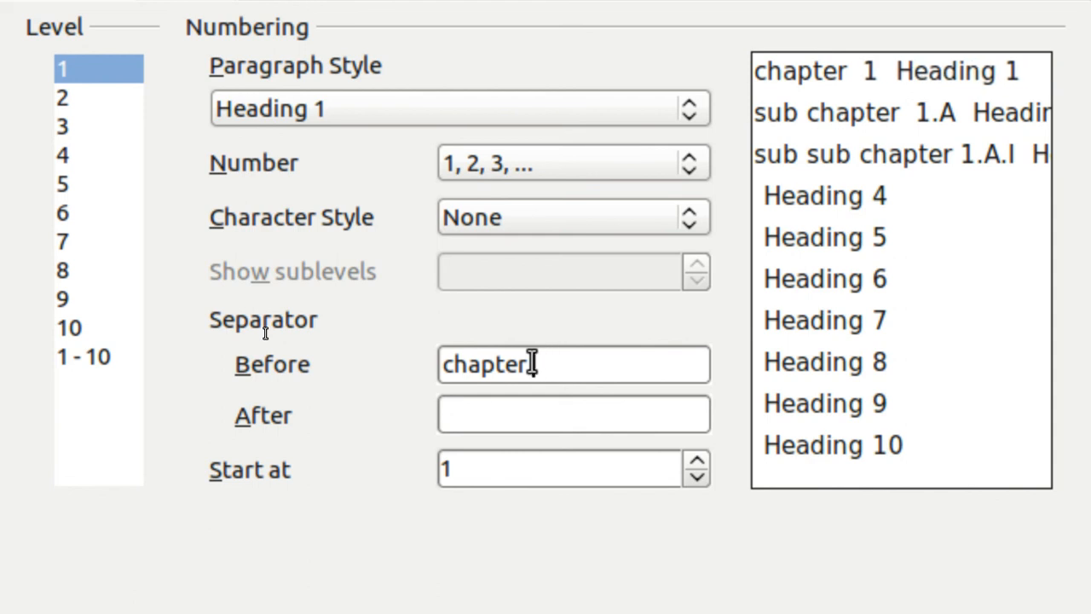
pyautogui.press('BackSpace')
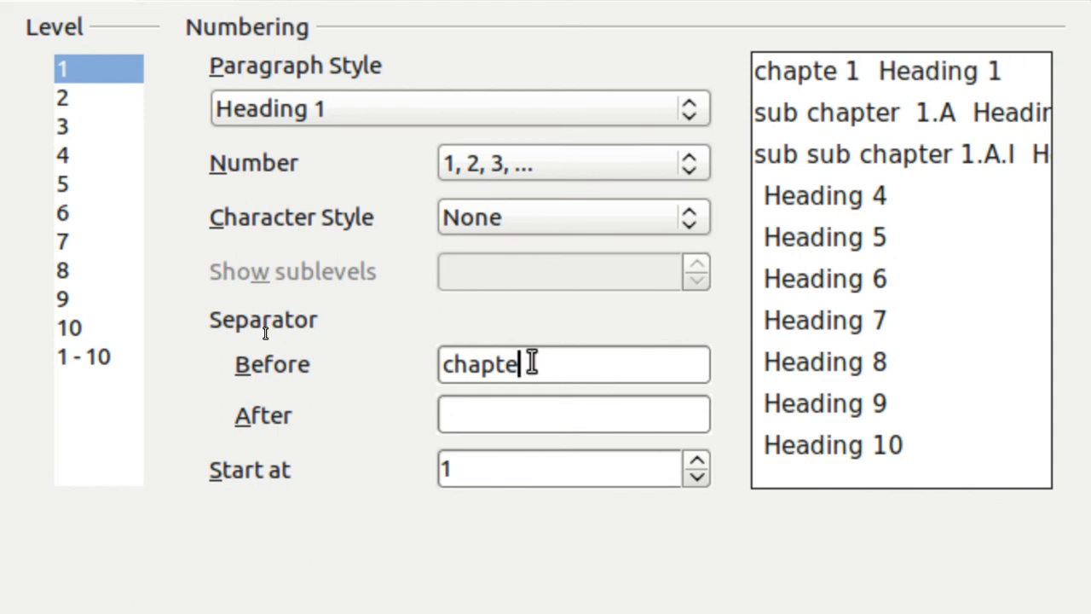
pyautogui.write('r')
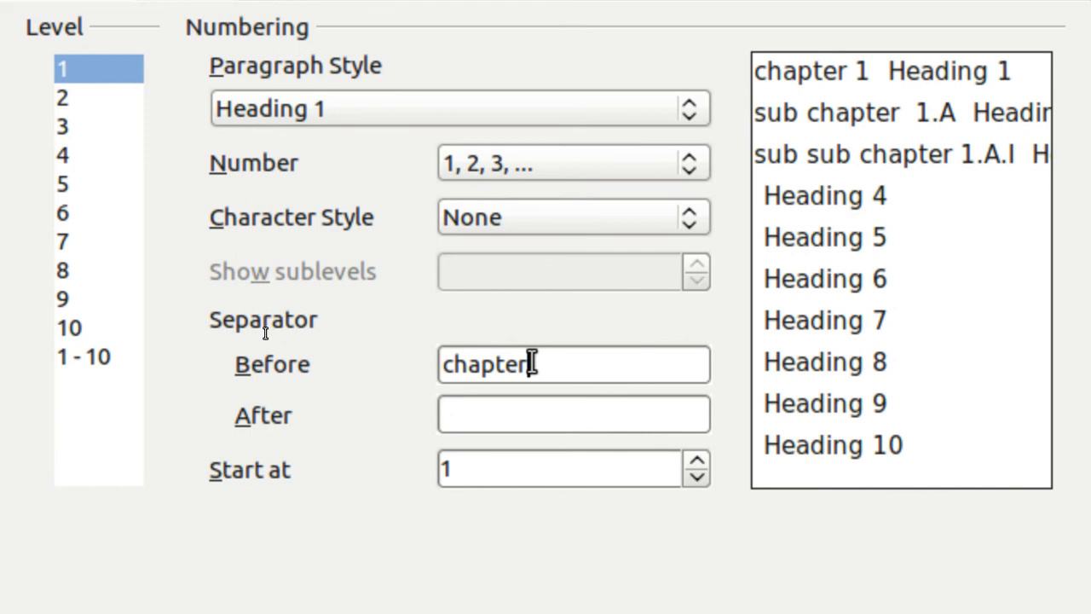
pyautogui.click(449, 415)
pyautogui.press('BackSpace')
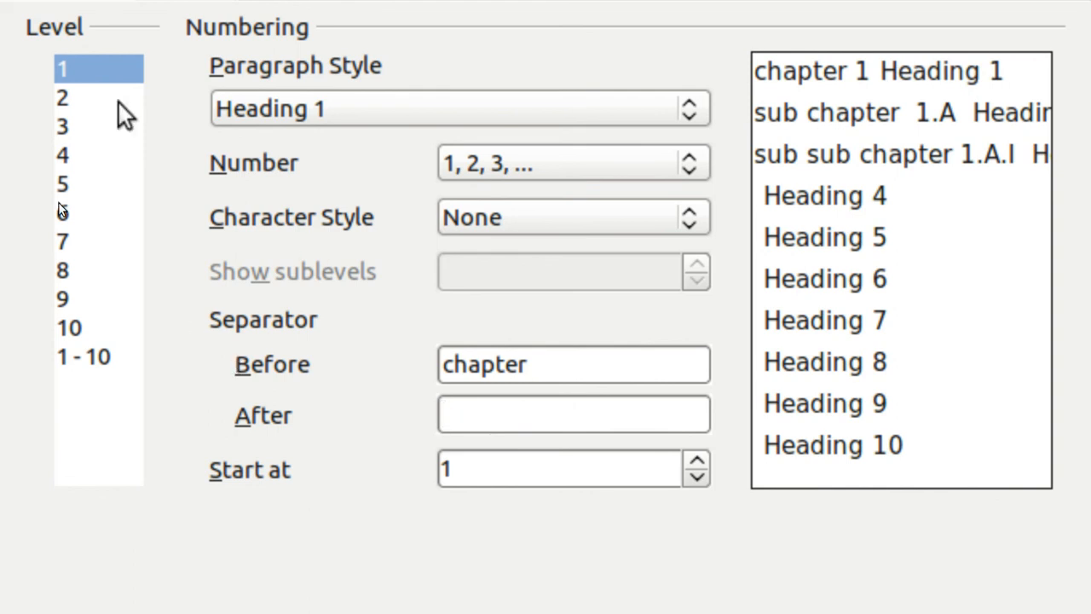
# Step: Review the level 2 and level 3 numbering settings, then close Outline Numbering
pyautogui.click(62, 99)
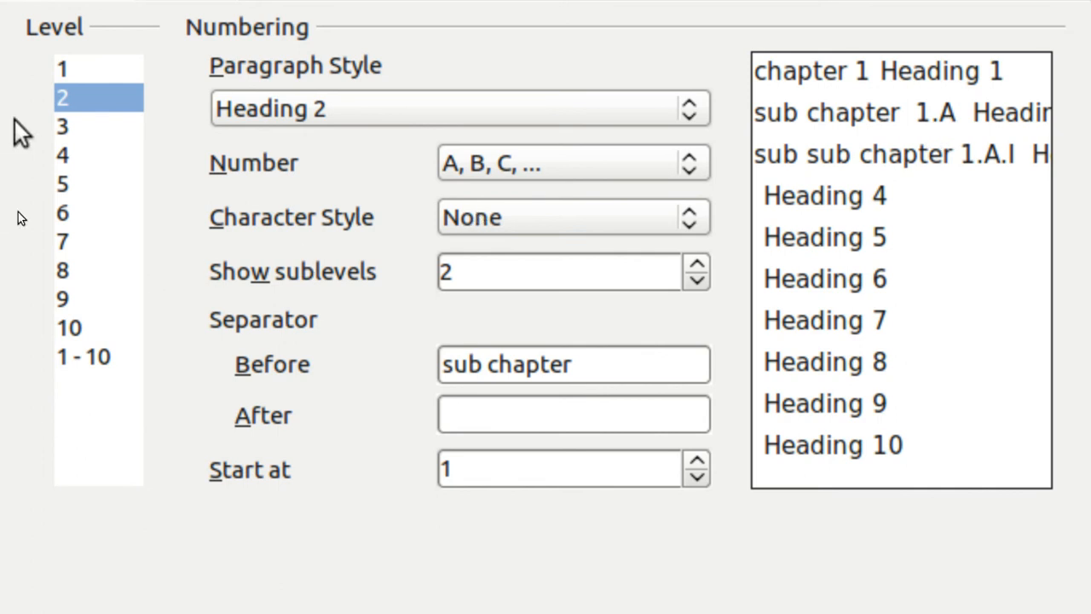
pyautogui.click(64, 128)
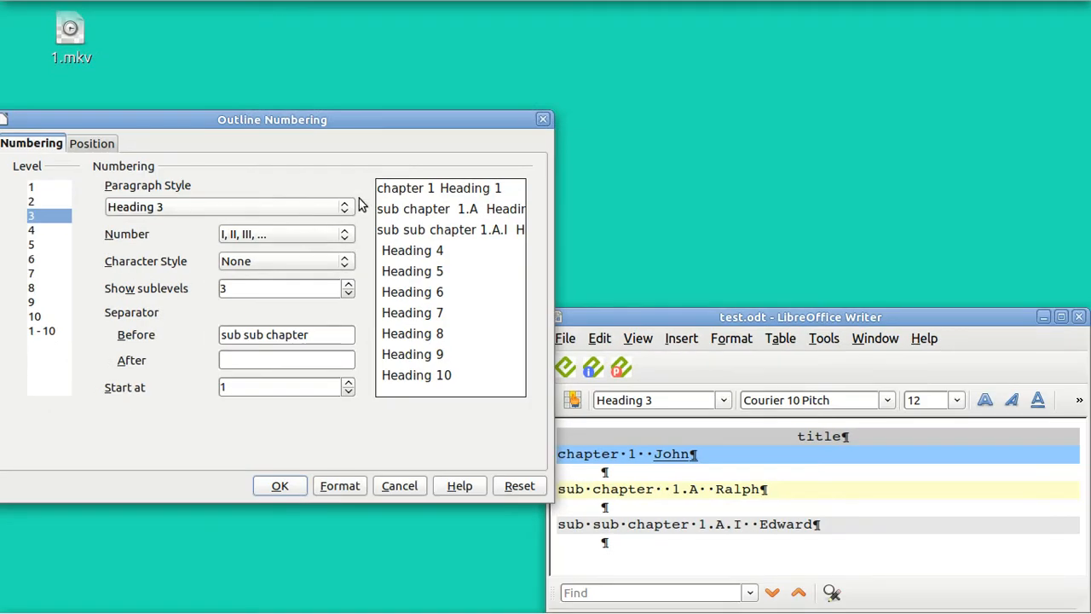
pyautogui.click(543, 121)
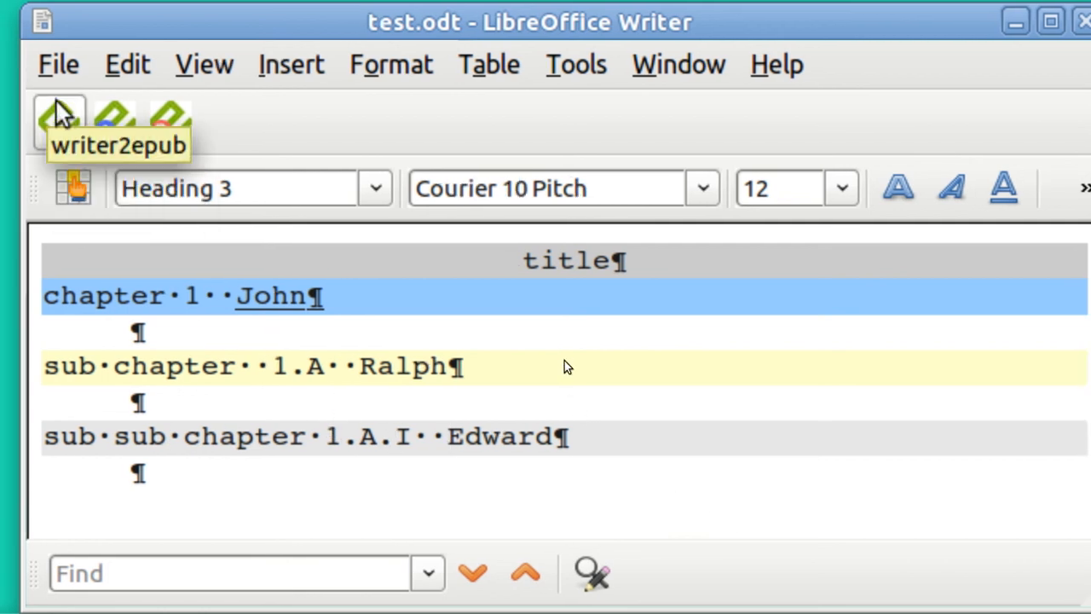
# Step: Export test.odt to EPUB with writer2epub, accepting title and author test on the second run
pyautogui.click(62, 124)
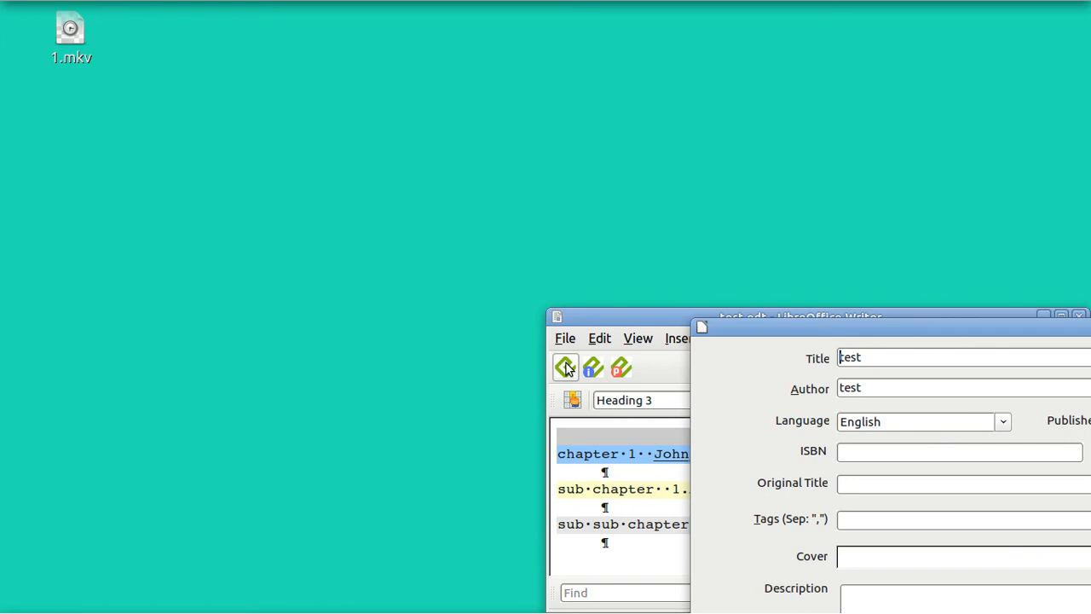
pyautogui.press('Escape')
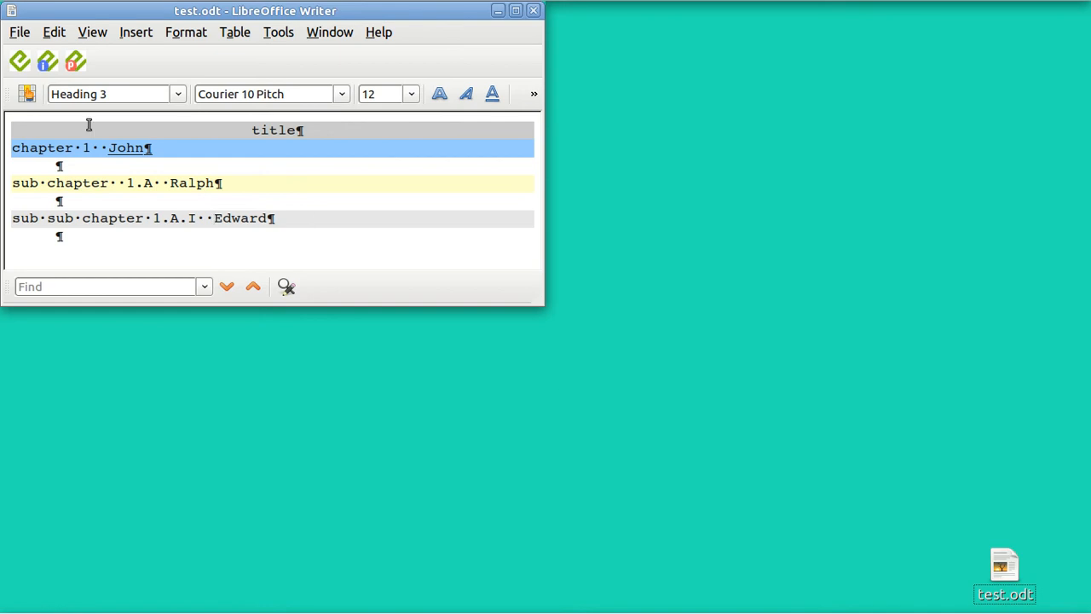
pyautogui.click(19, 64)
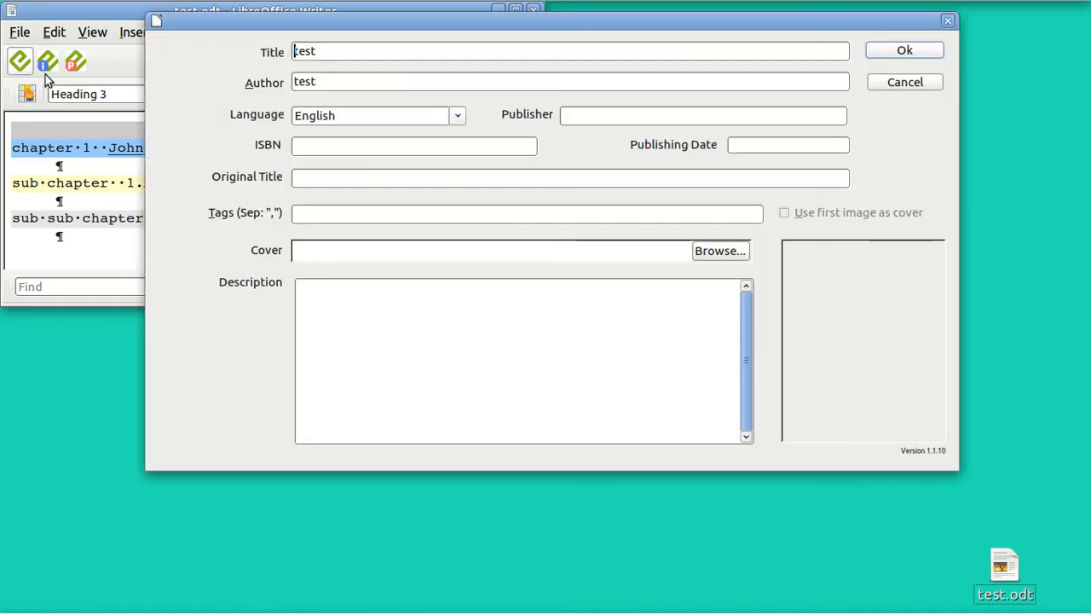
pyautogui.click(903, 52)
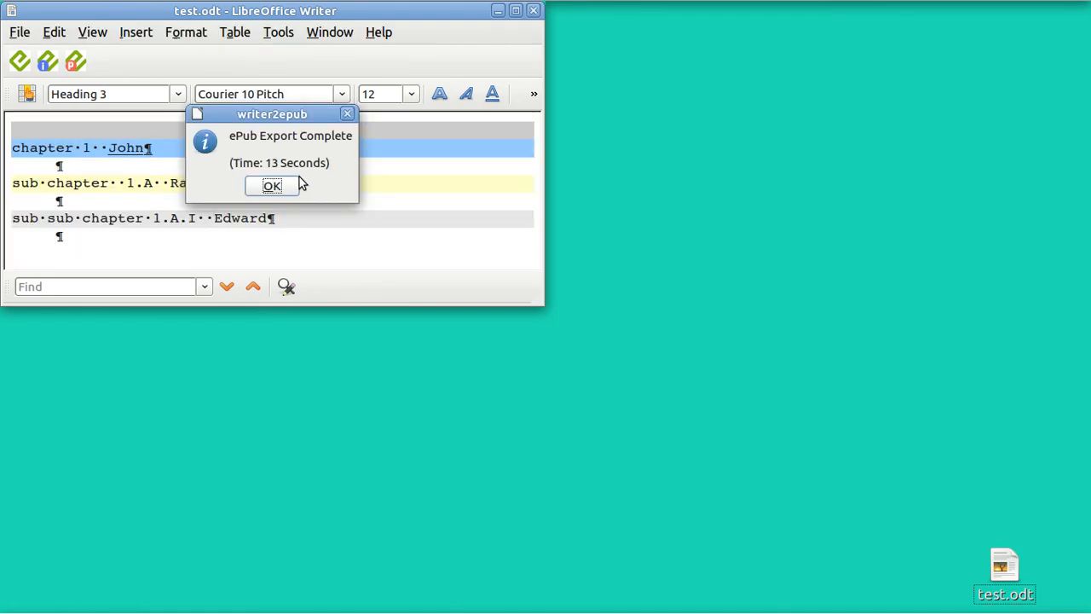
# Step: Dismiss the export and BASIC error messages, close the Basic IDE, move Writer top-right, select test.epub
pyautogui.click(273, 186)
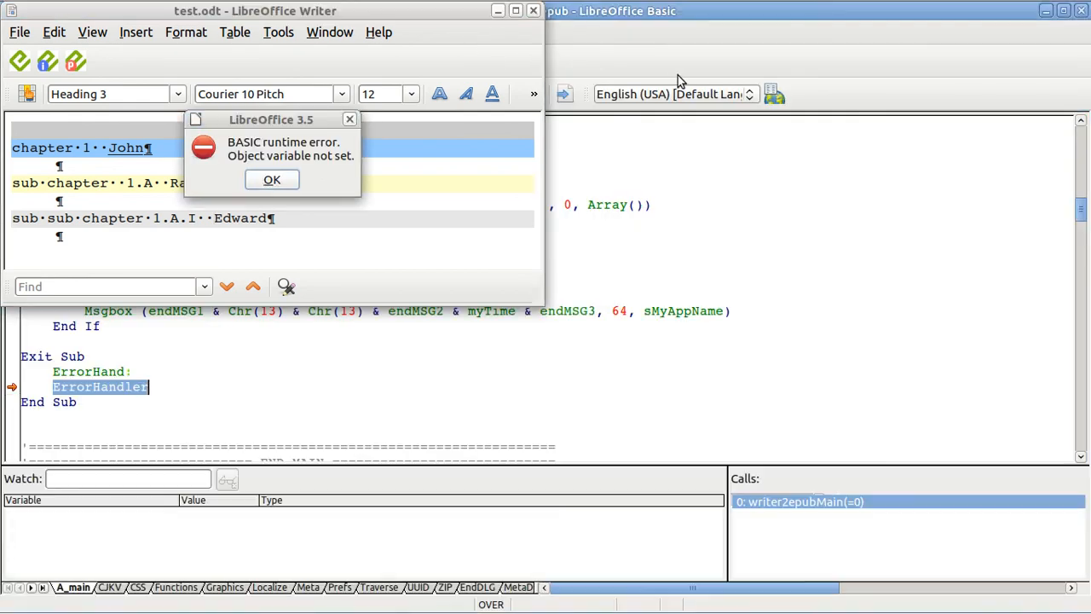
pyautogui.click(274, 180)
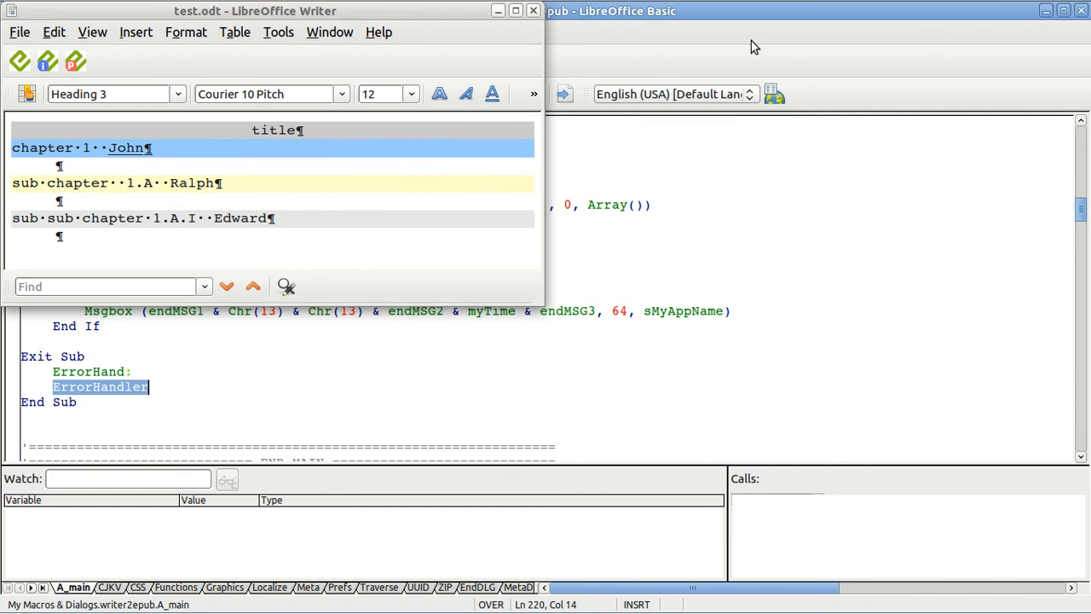
pyautogui.click(1082, 11)
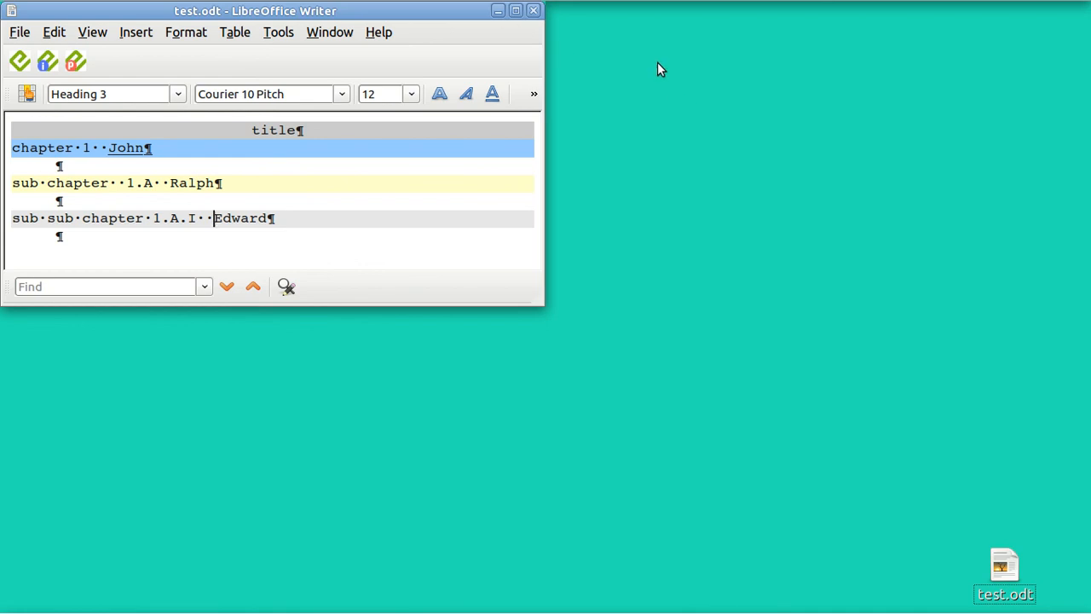
pyautogui.press('ctrl+alt+KP_9')
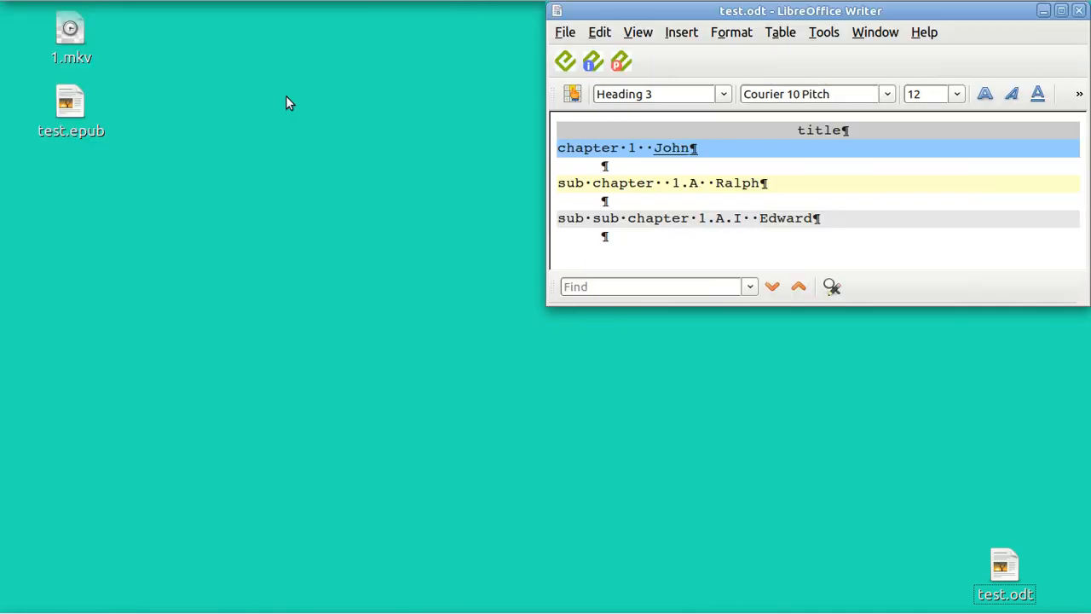
pyautogui.click(76, 112)
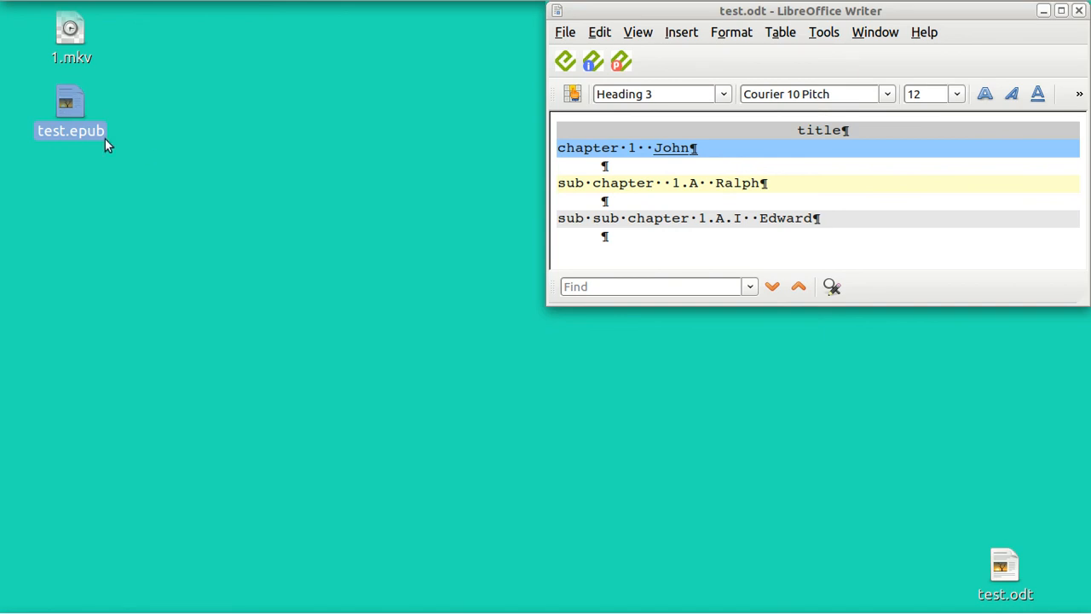
# Step: Open test.epub, expand its nested contents John, Ralph, Edward, then close the viewer
pyautogui.doubleClick(82, 127)
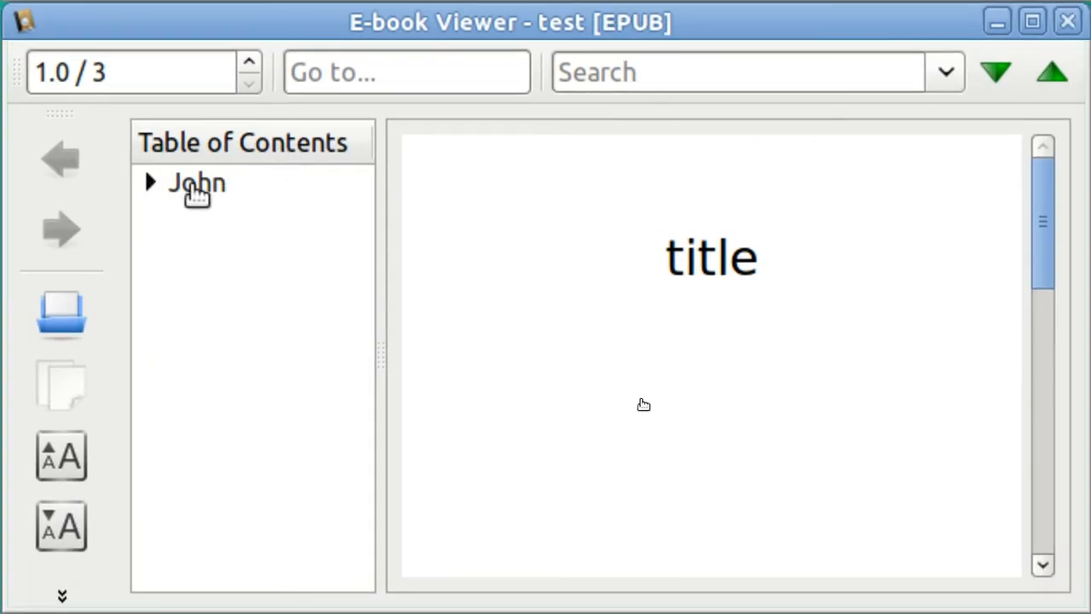
pyautogui.click(196, 193)
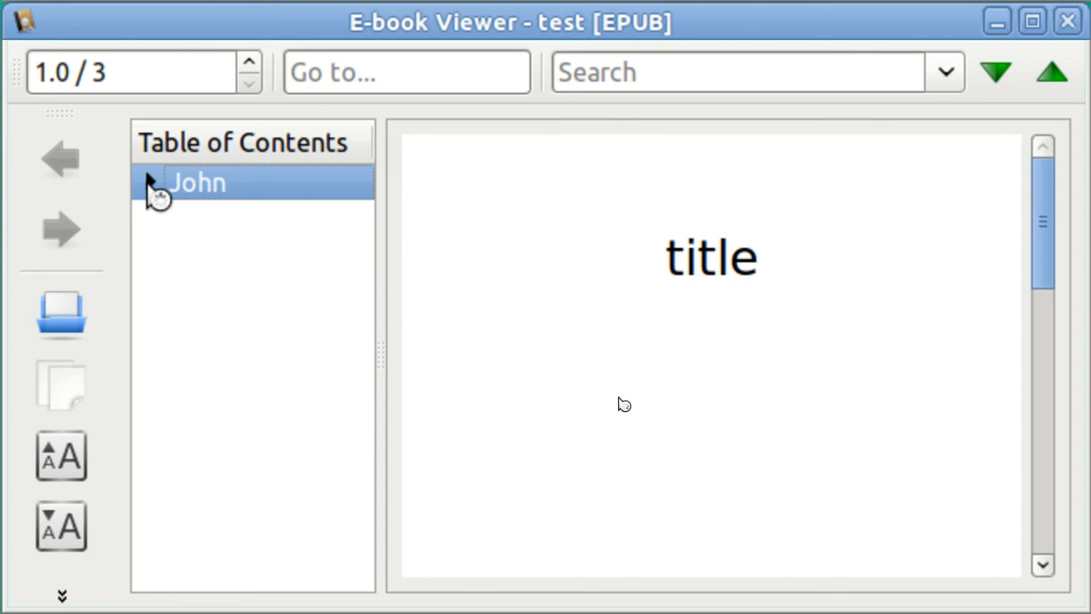
pyautogui.click(151, 183)
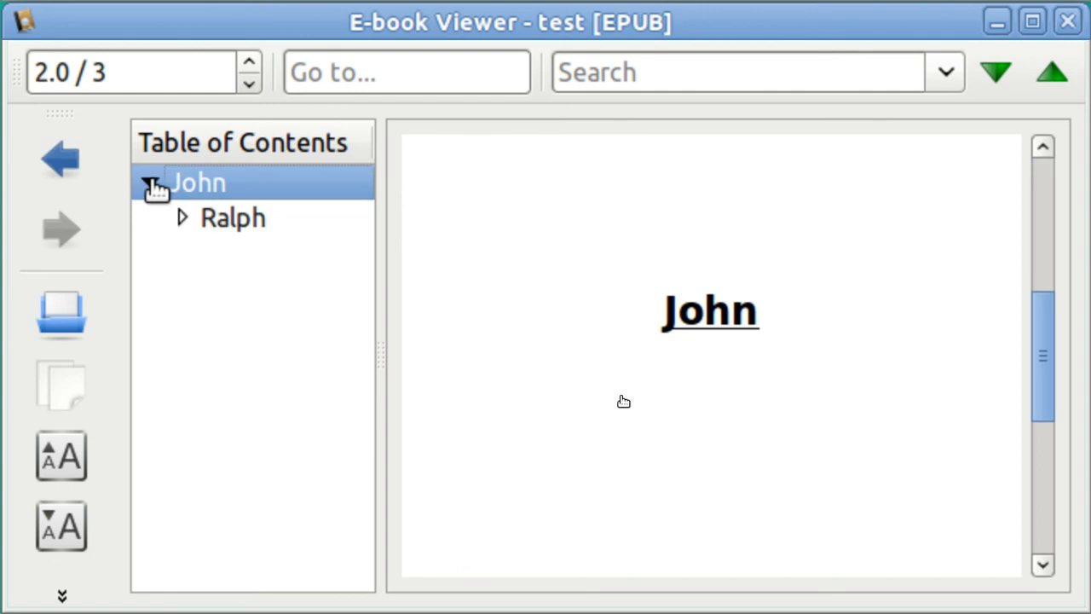
pyautogui.click(181, 217)
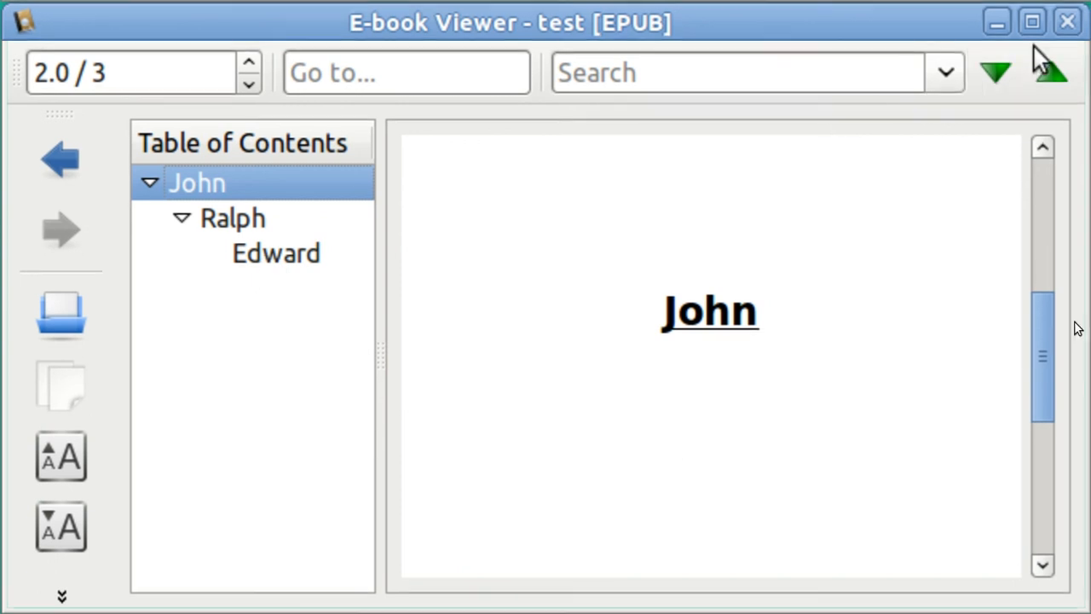
pyautogui.click(1067, 21)
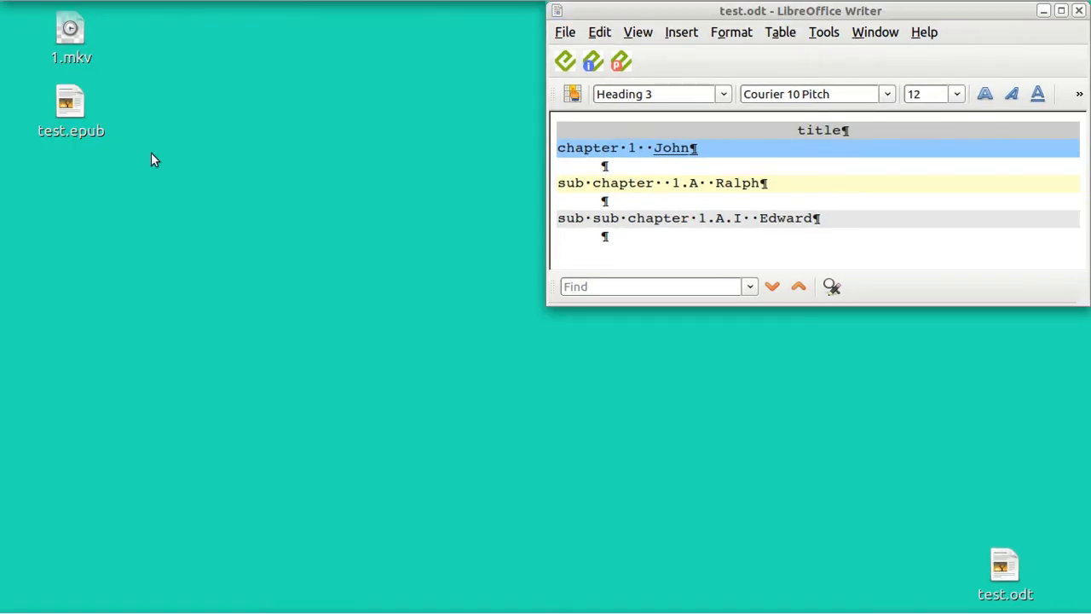
# Step: Move the old test.epub from the desktop to the Trash, then start Save As for test.odt
pyautogui.click(71, 106)
pyautogui.rightClick(71, 106)
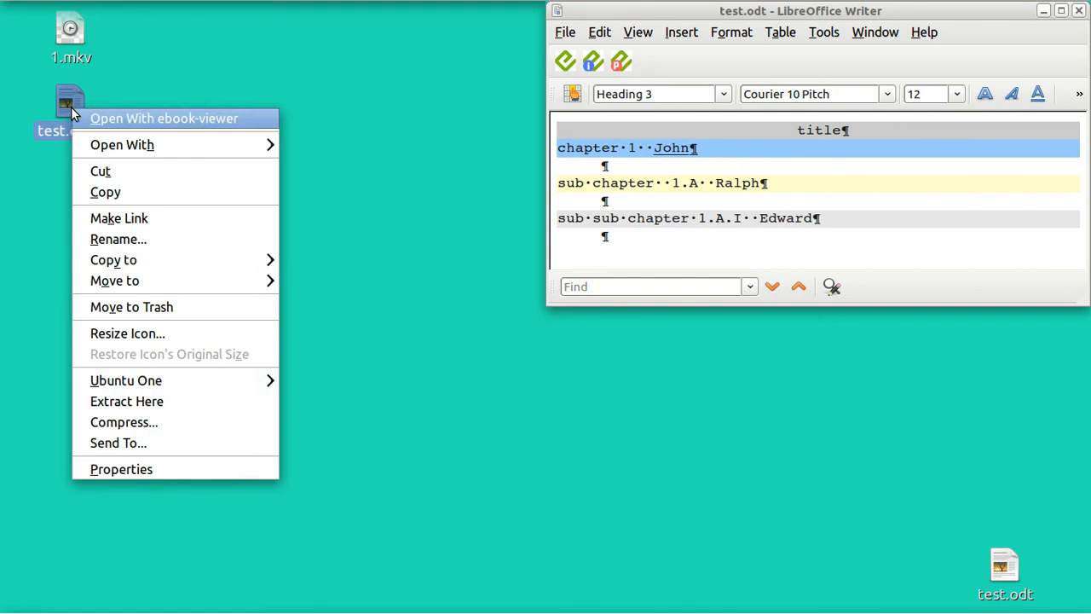
pyautogui.click(177, 307)
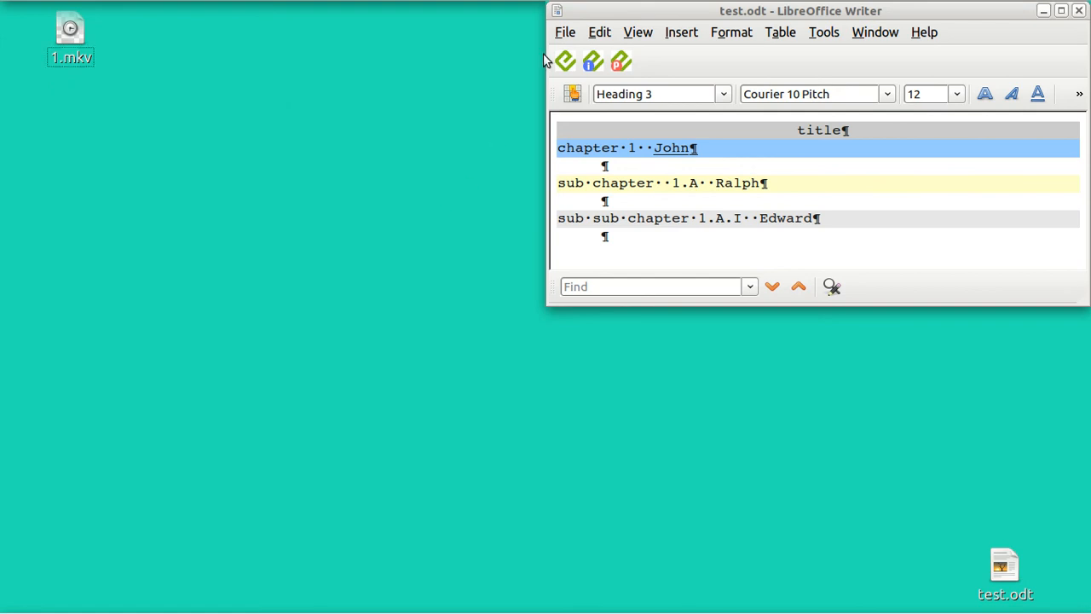
pyautogui.click(566, 35)
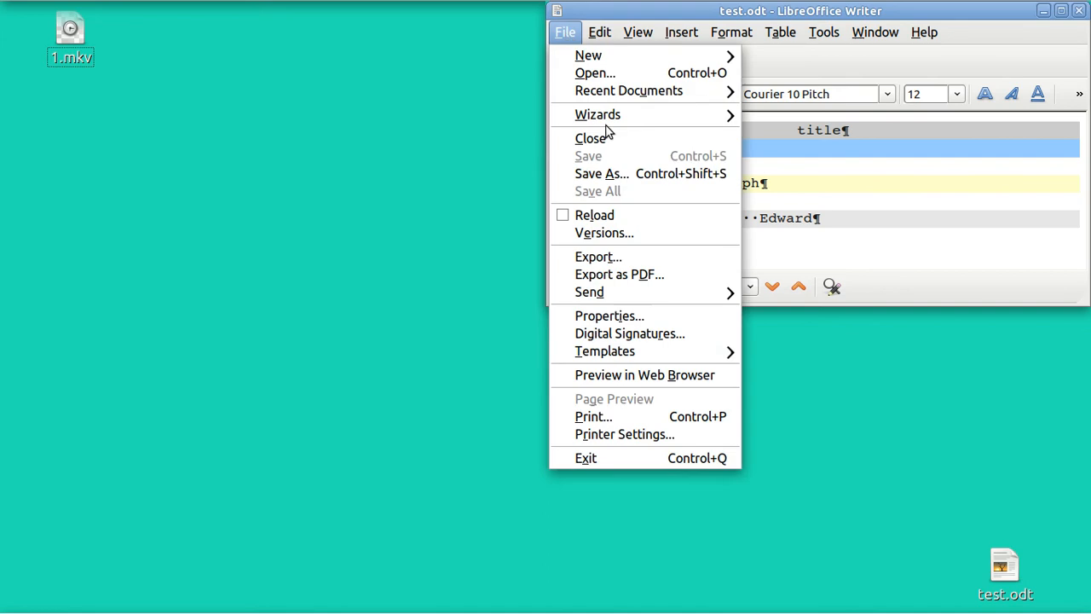
pyautogui.click(639, 173)
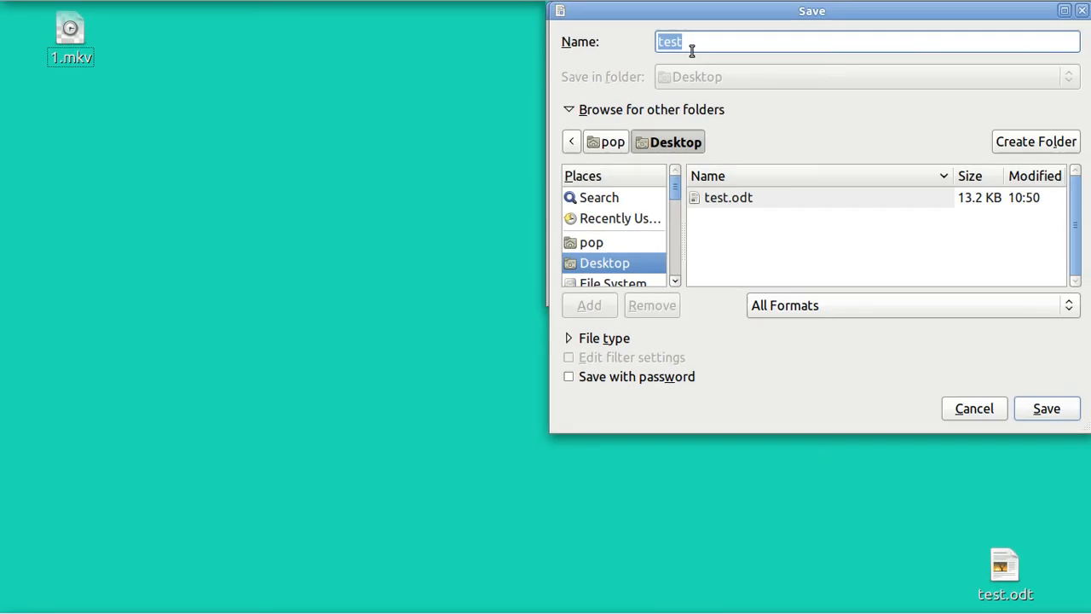
# Step: Save the document on the Desktop as testx in HTML Document format, keeping the HTML format
pyautogui.click(693, 44)
pyautogui.write('x')
pyautogui.click(1073, 307)
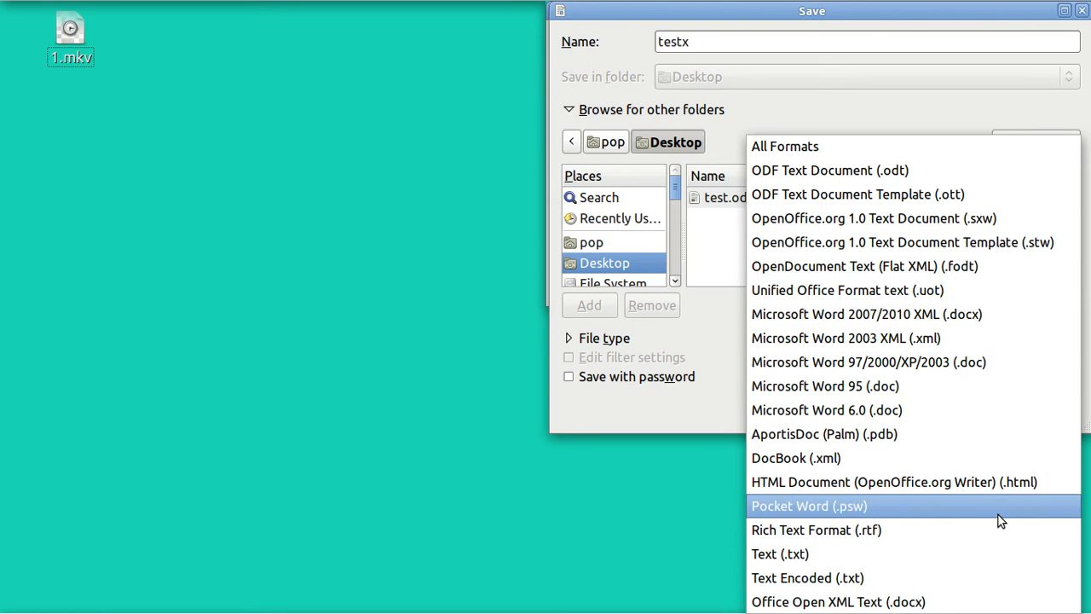
pyautogui.click(1000, 485)
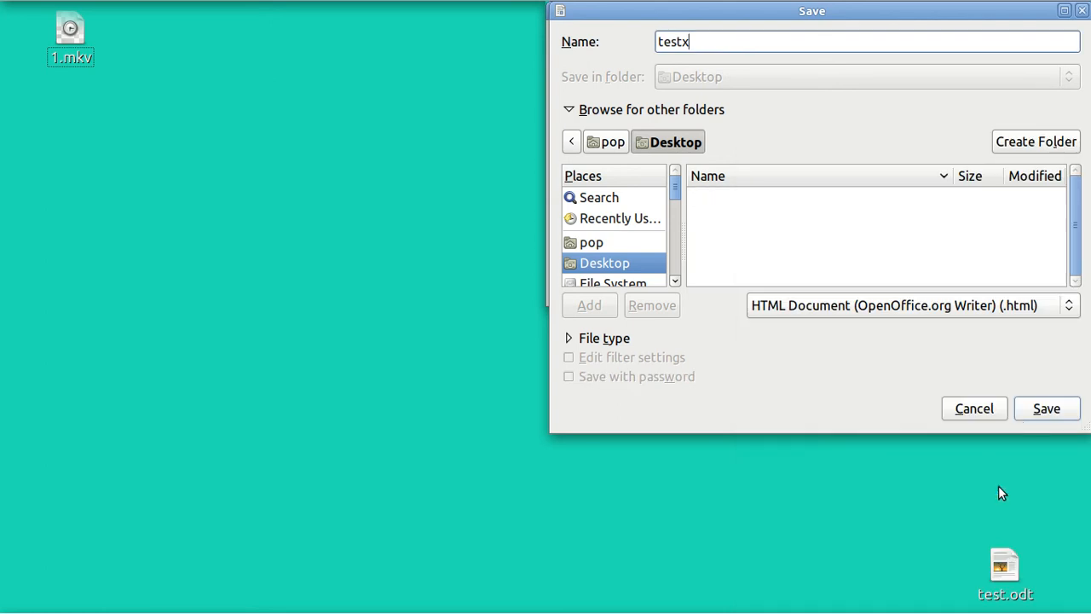
pyautogui.click(1043, 410)
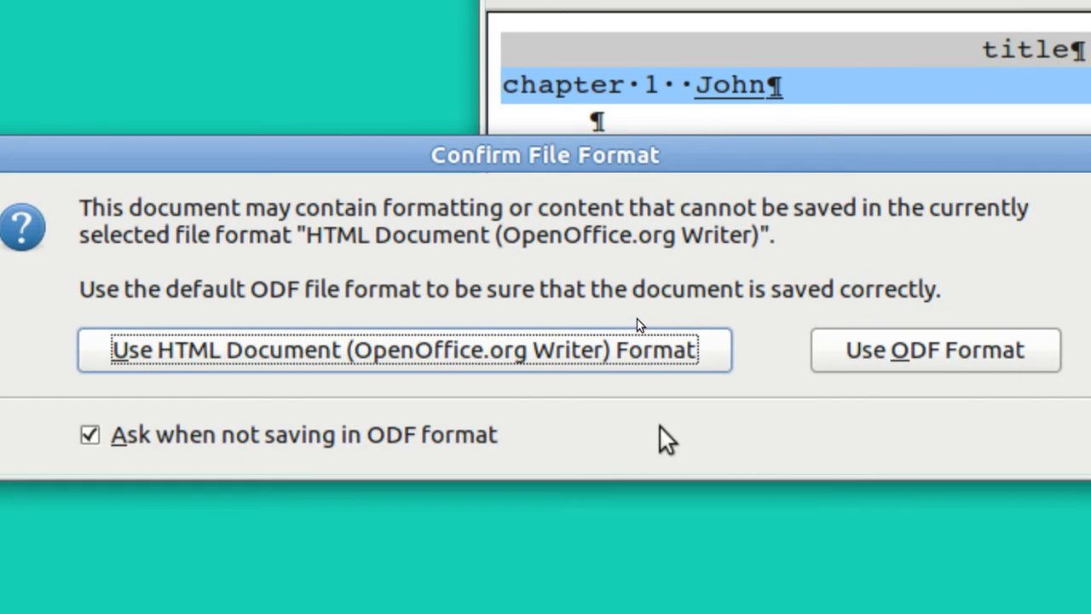
pyautogui.click(529, 349)
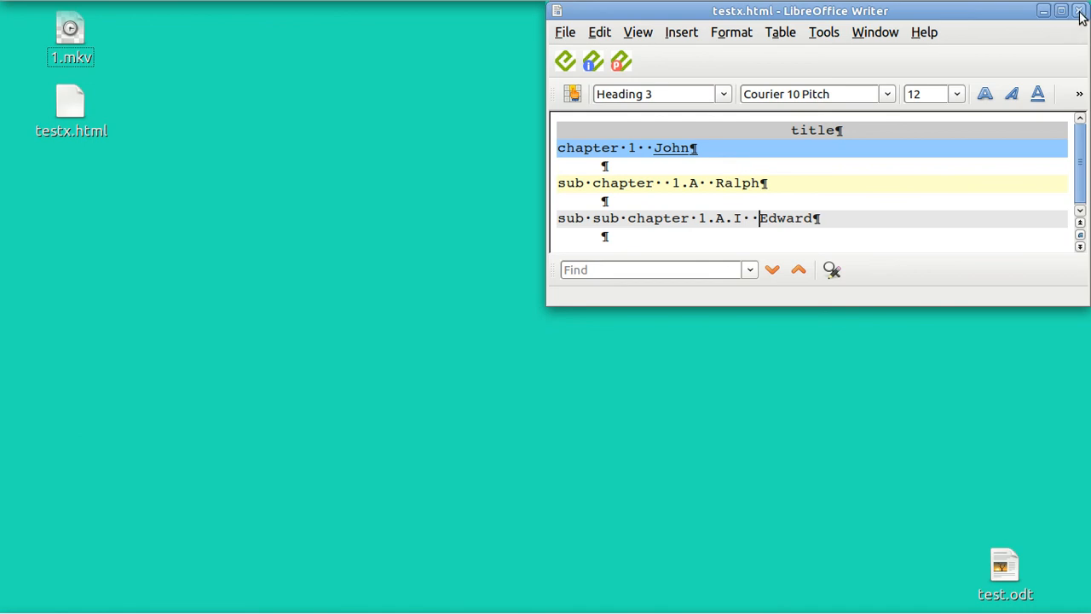
# Step: Close the Writer window, reopen testx.html from the desktop, and scroll to the chapter and sub chapter headings
pyautogui.click(1079, 15)
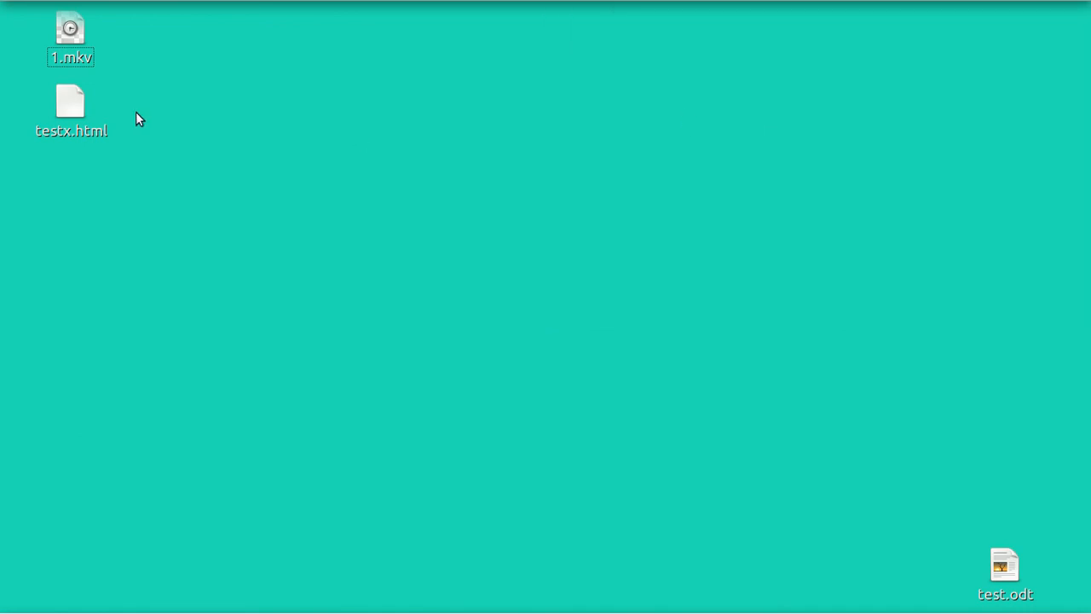
pyautogui.click(69, 111)
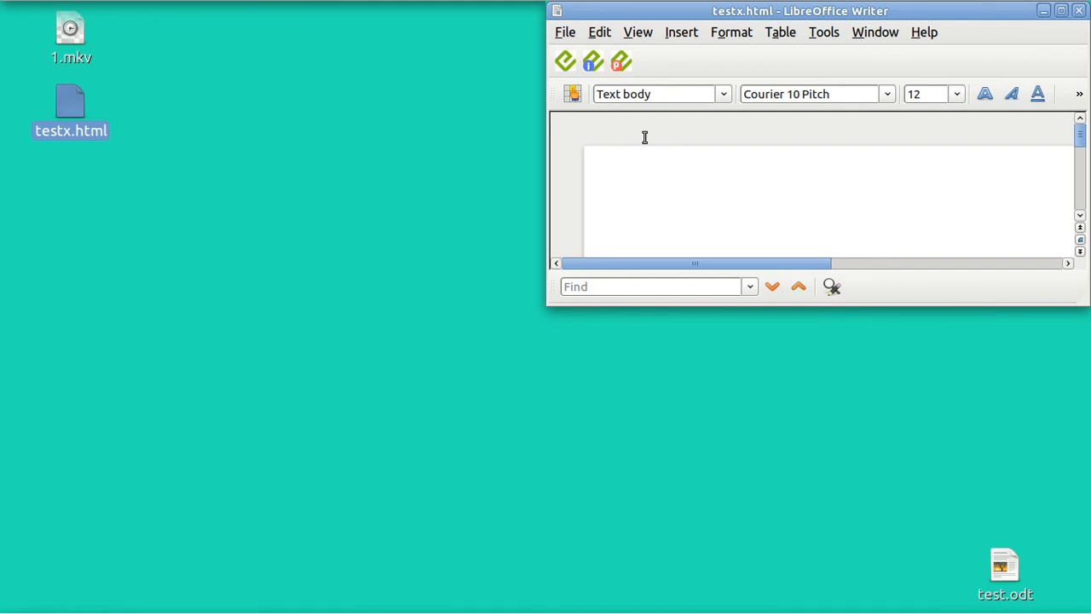
pyautogui.click(1082, 171)
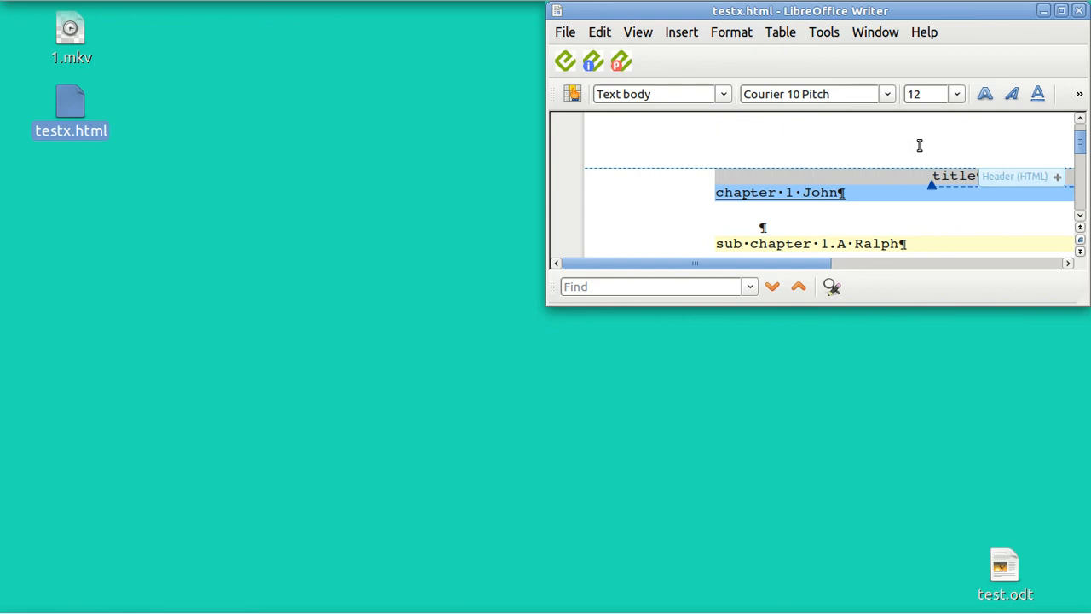
# Step: Export testx.html to testx.epub with writer2epub, accepting the metadata, then close Writer
pyautogui.click(567, 62)
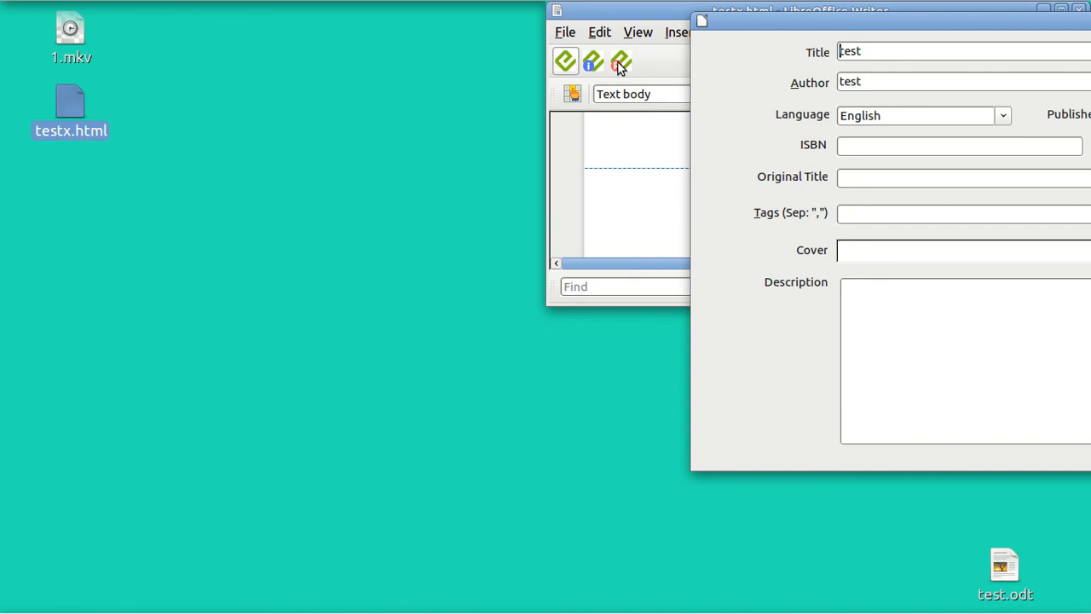
pyautogui.press('Escape')
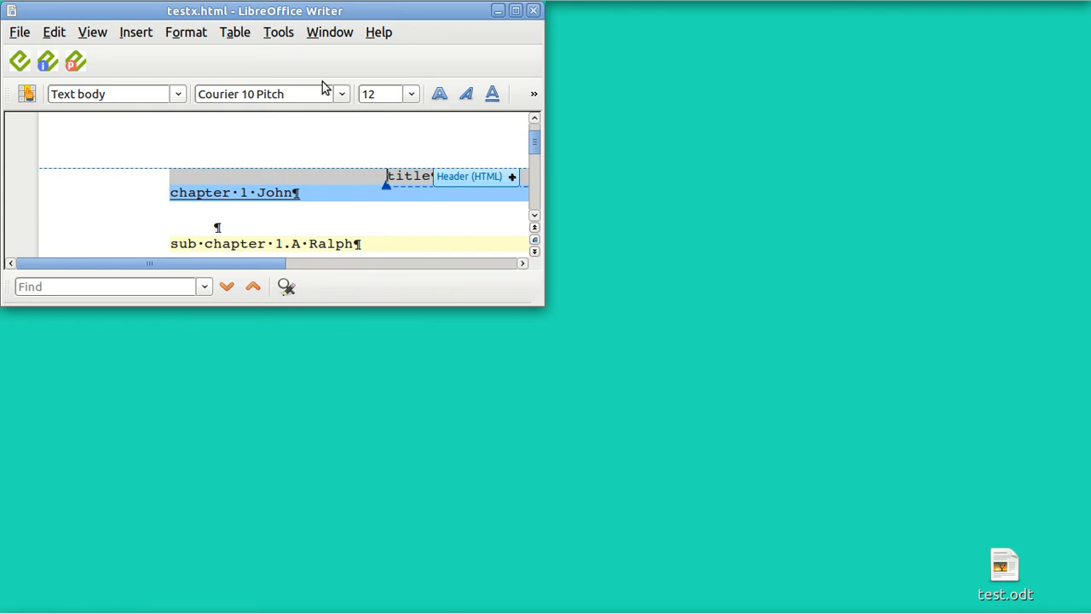
pyautogui.click(20, 63)
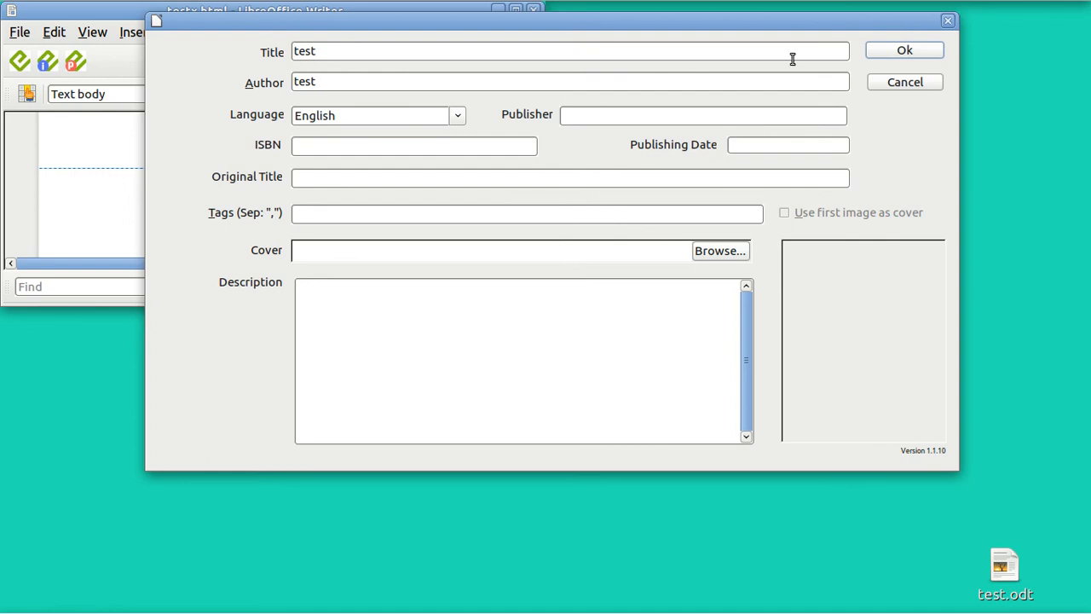
pyautogui.click(902, 51)
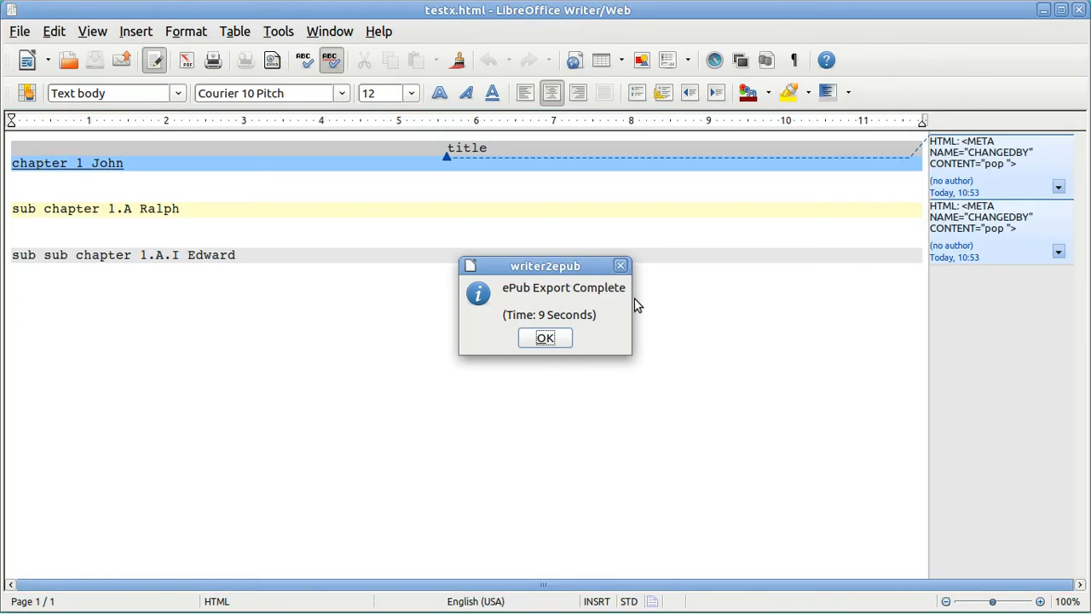
pyautogui.click(547, 338)
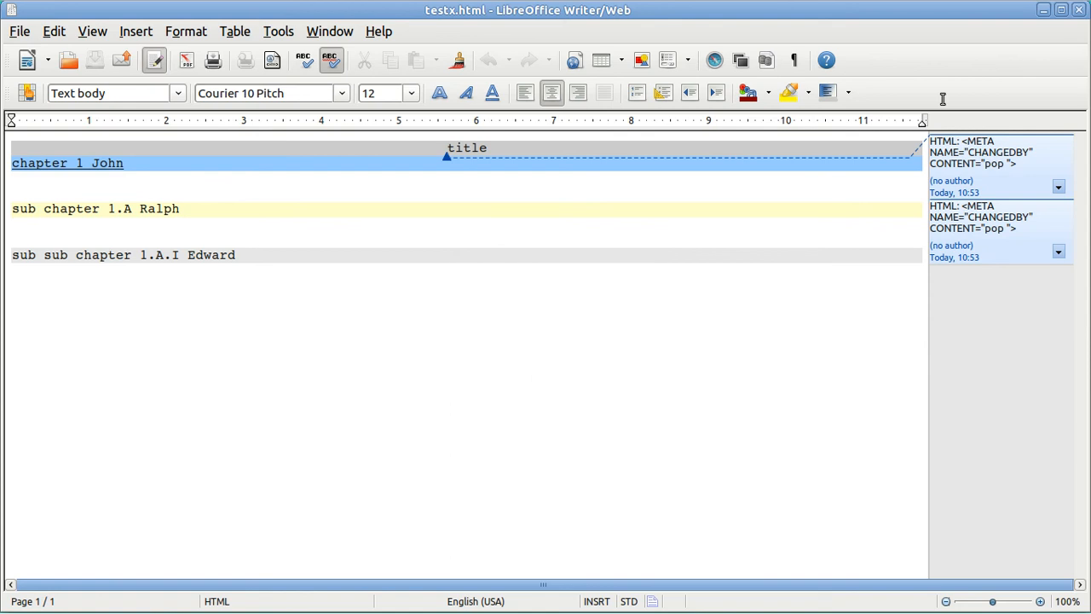
pyautogui.click(1080, 11)
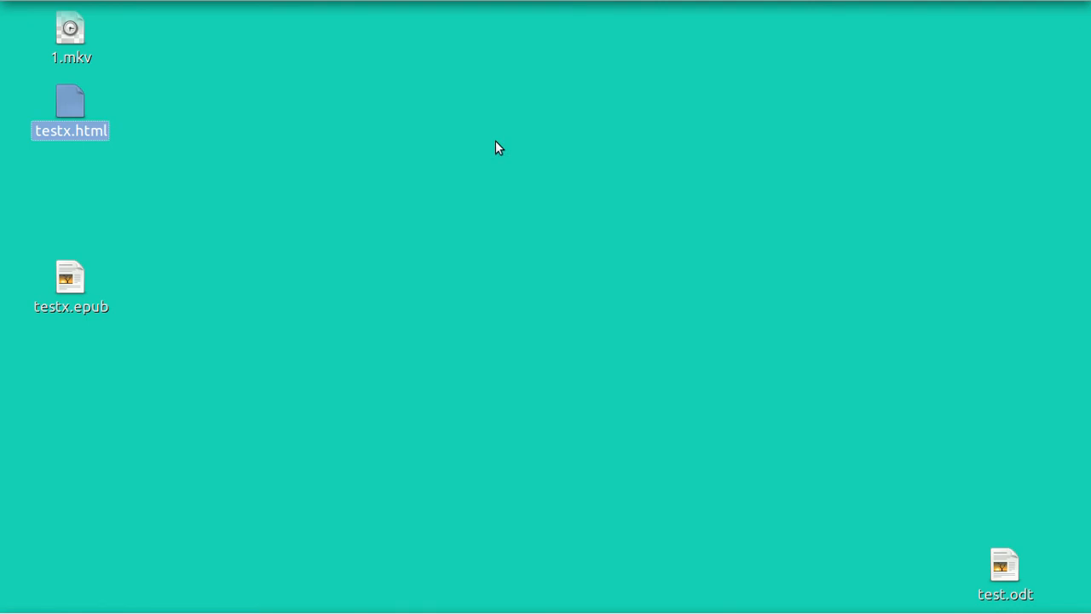
# Step: Select testx.epub on the desktop to open it in the E-book Viewer
pyautogui.click(70, 285)
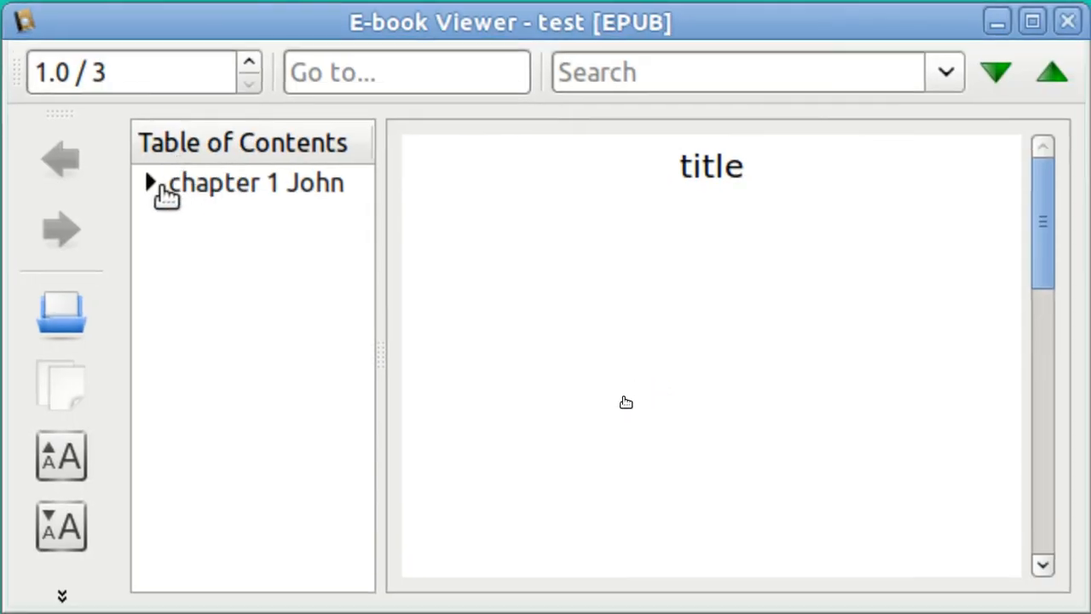
# Step: Expand the contents tree and jump to chapter 1 John, then to sub chapter 1.A Ralph
pyautogui.click(151, 182)
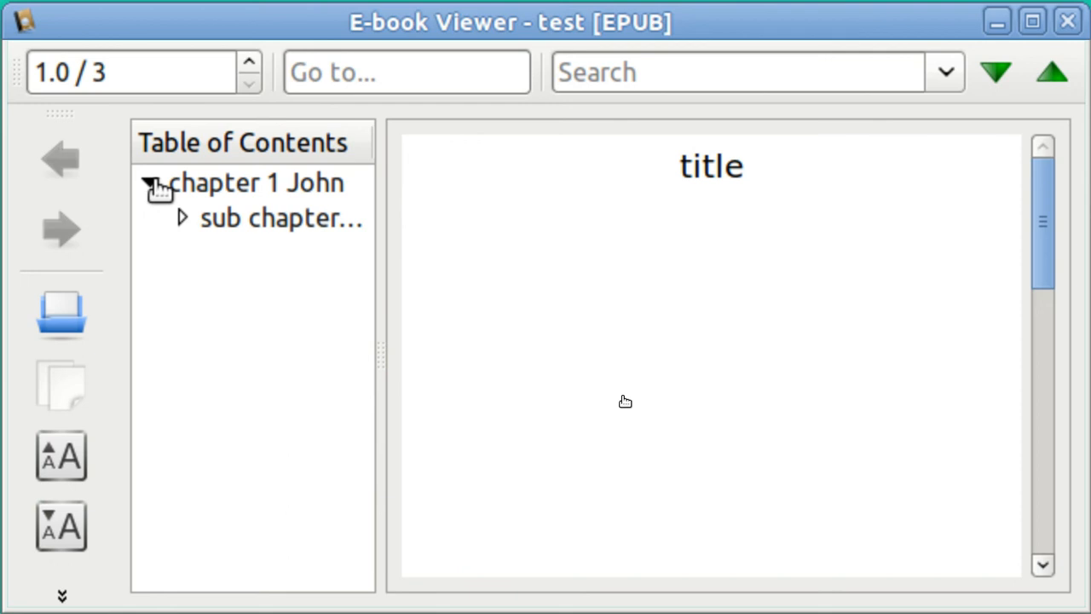
pyautogui.click(195, 186)
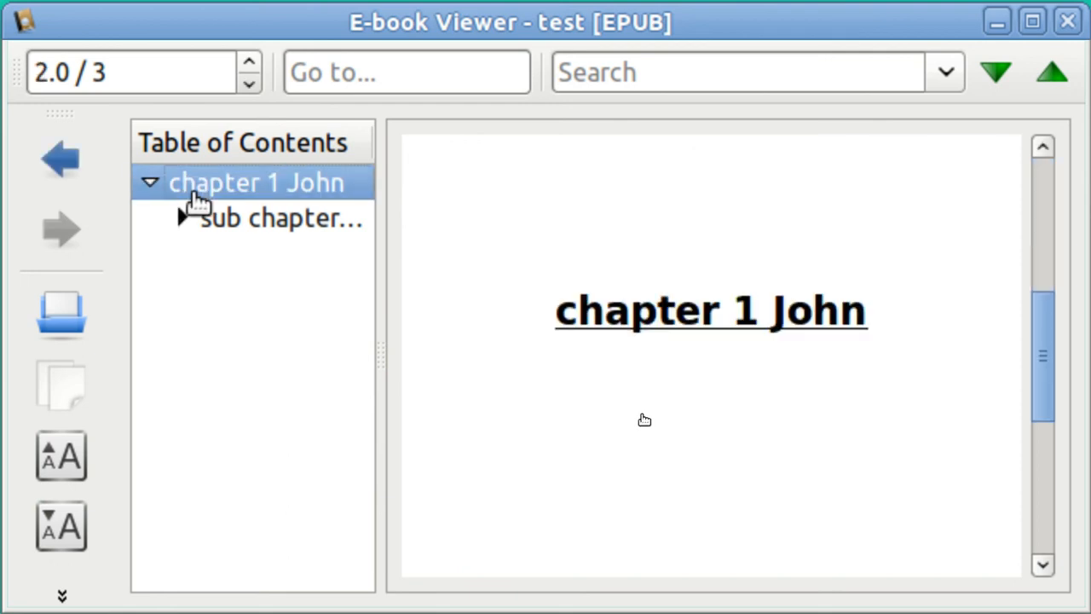
pyautogui.click(183, 221)
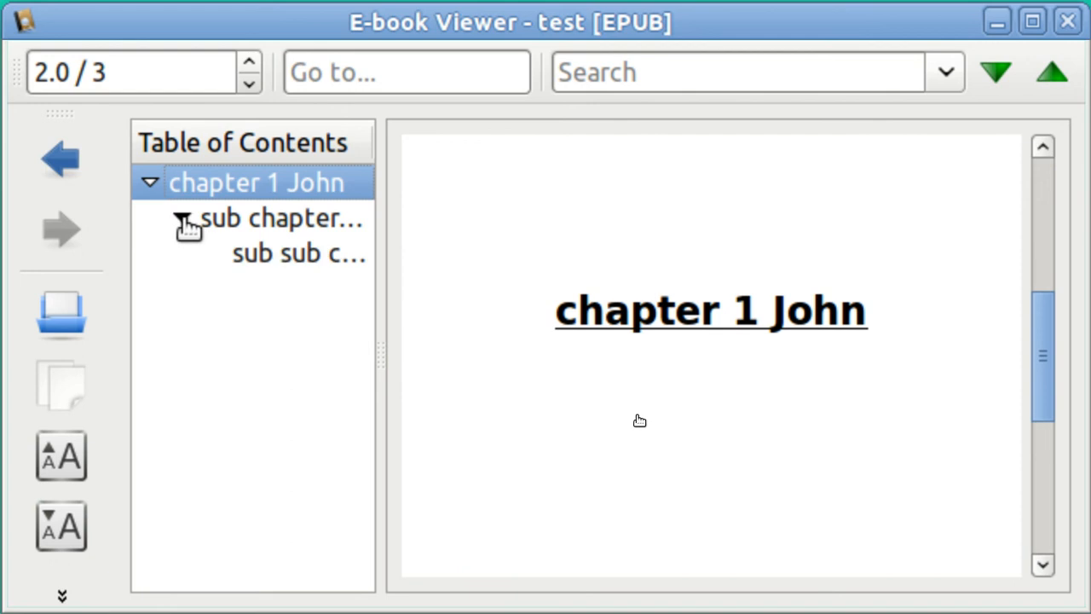
pyautogui.click(253, 221)
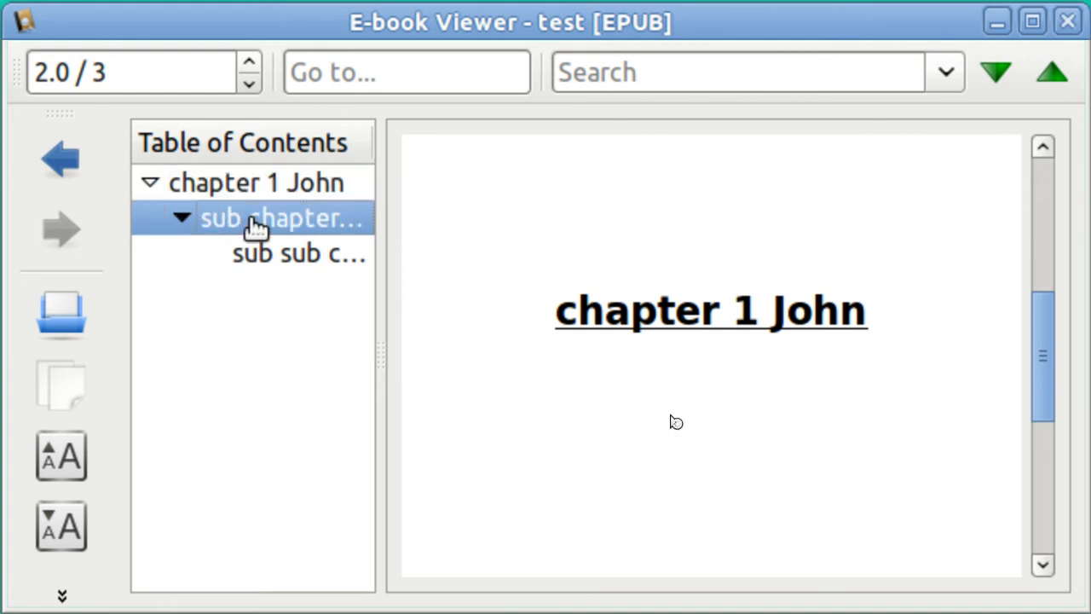
pyautogui.doubleClick(253, 222)
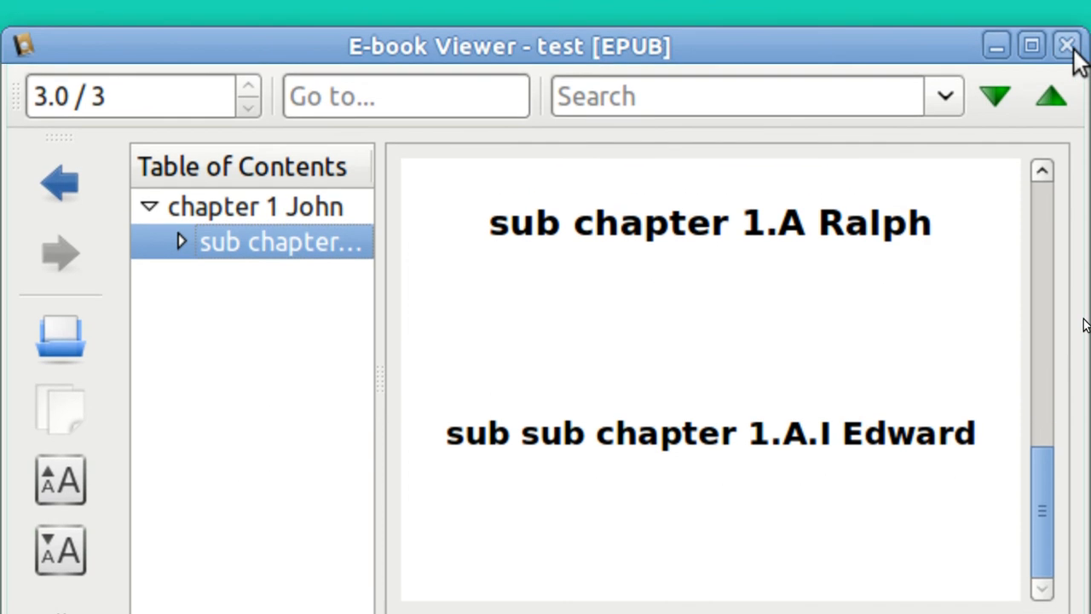
# Step: Close the e-book viewer and bring the Terminal window to the front
pyautogui.click(1067, 47)
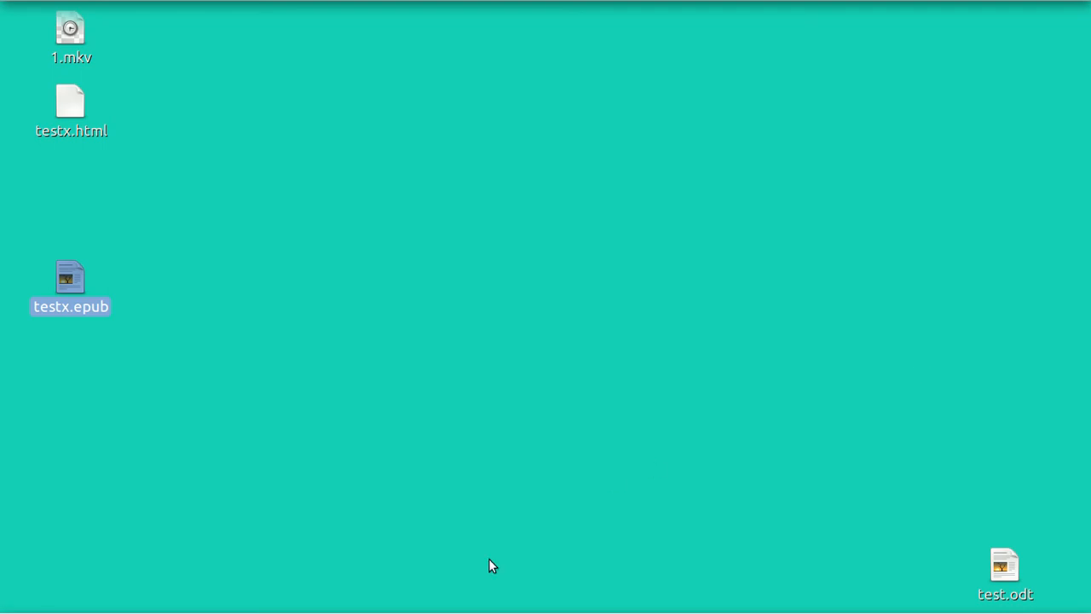
pyautogui.moveTo(392, 611)
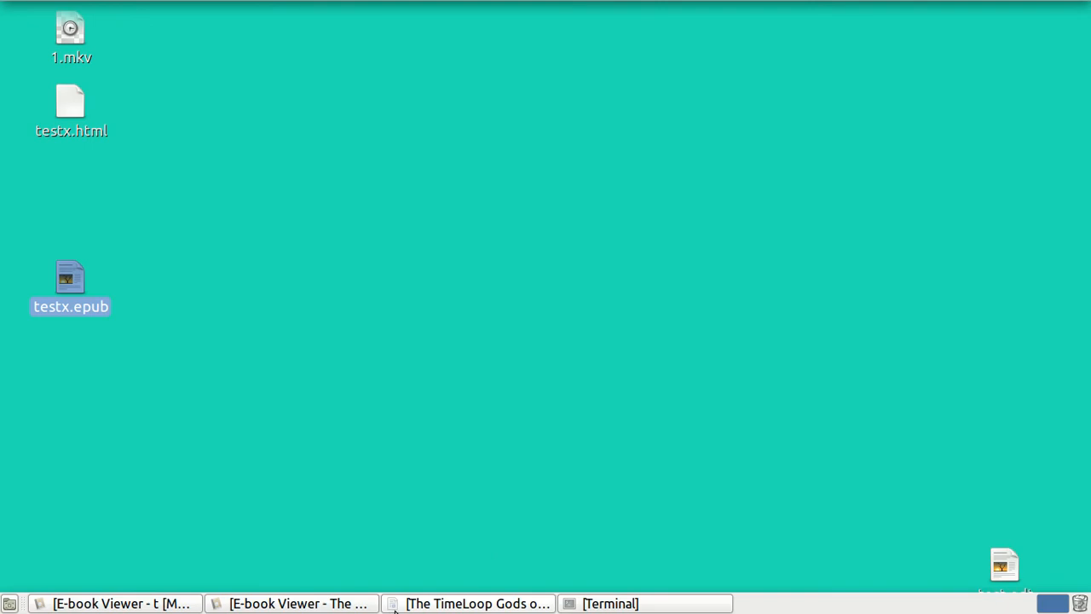
pyautogui.click(611, 604)
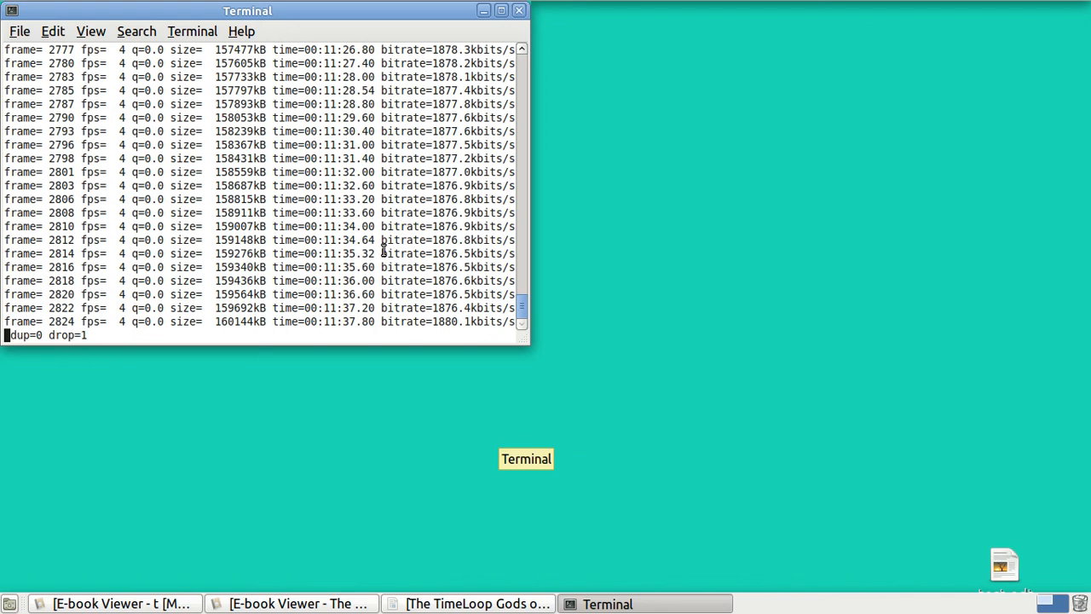